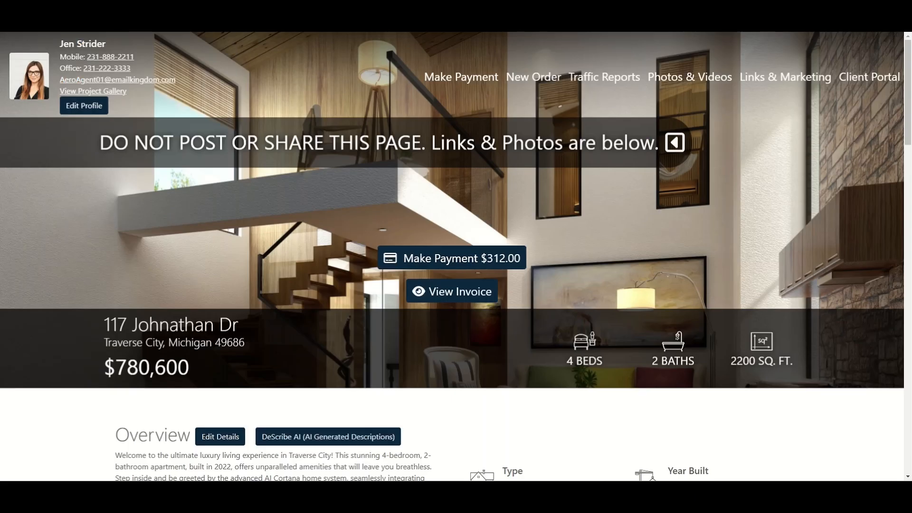
# Step: Open the property's details for editing and examine its title, description, address, status, coordinates and attributes
pyautogui.scroll(-3, 343, 202)
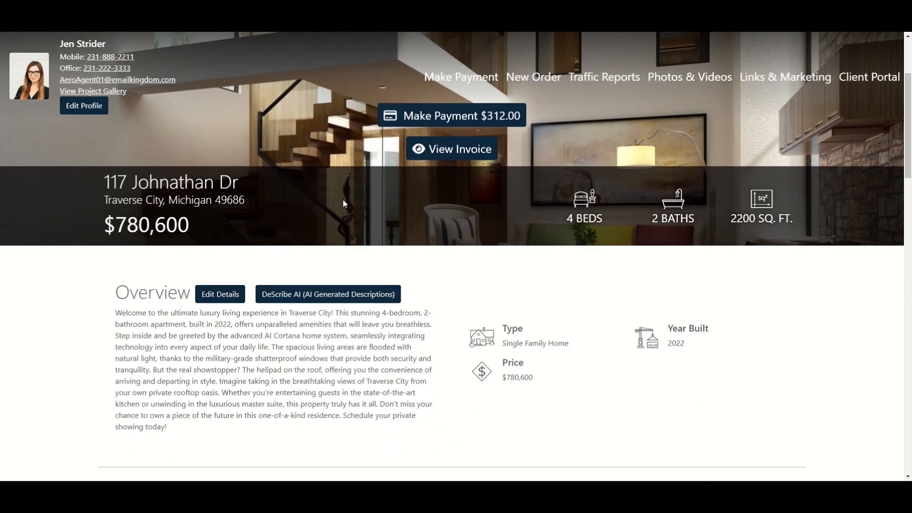
pyautogui.click(231, 296)
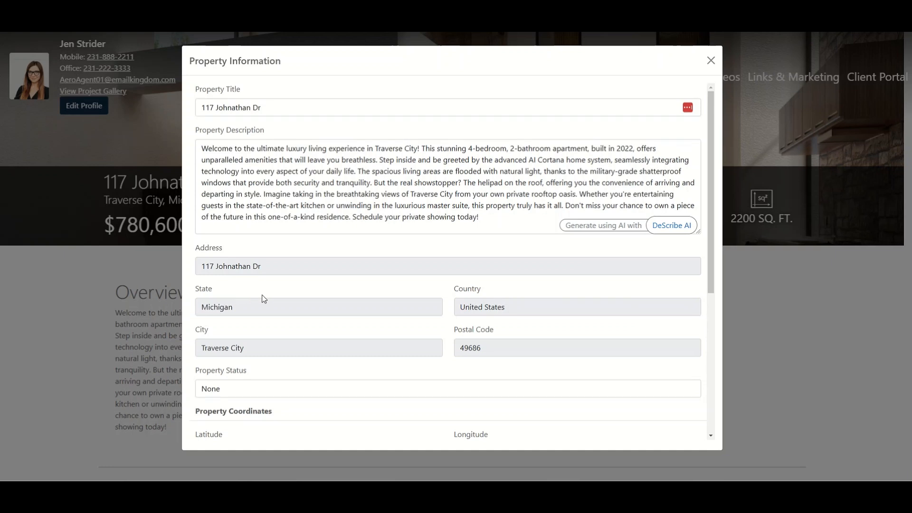
pyautogui.scroll(-2, 450, 243)
pyautogui.scroll(-2, 450, 244)
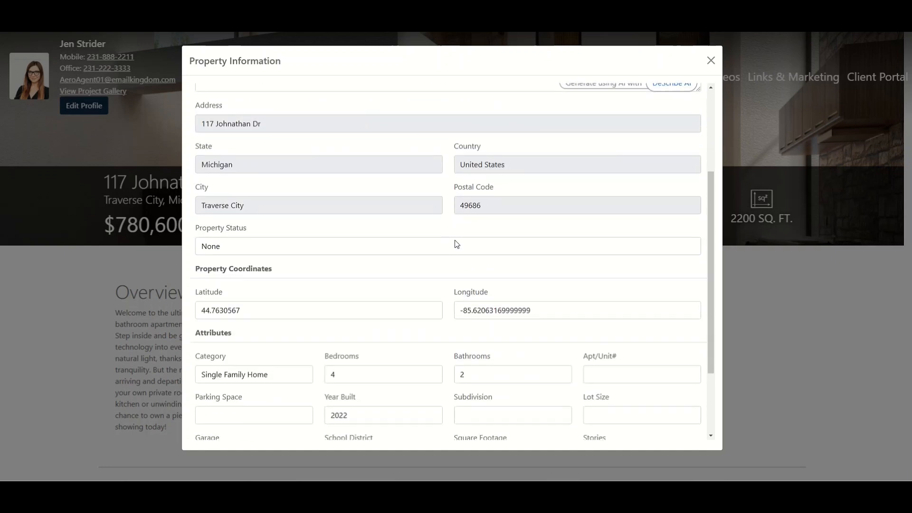
pyautogui.scroll(-2, 455, 244)
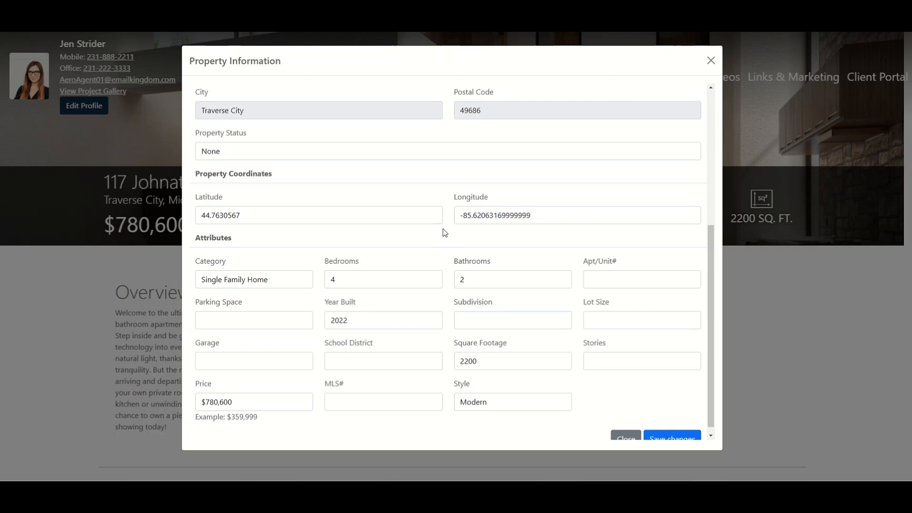
pyautogui.scroll(5, 445, 232)
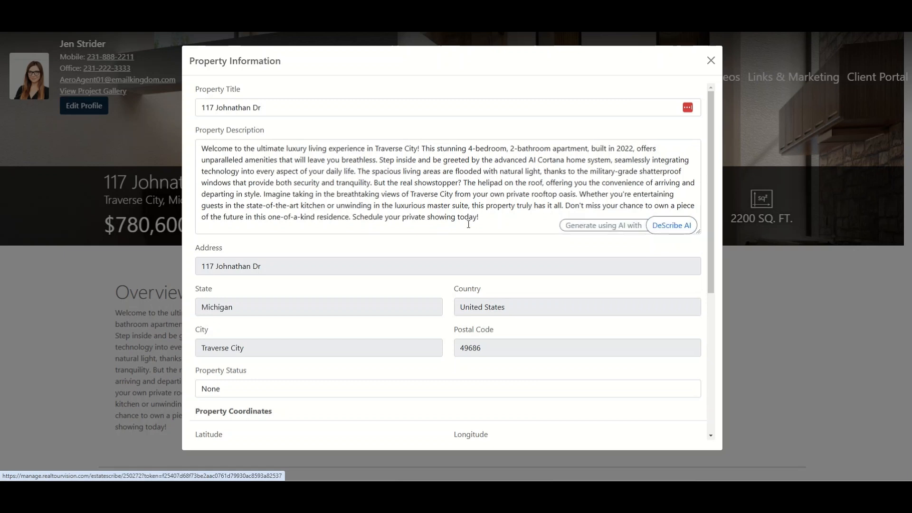
pyautogui.scroll(-4, 432, 217)
pyautogui.scroll(4, 452, 218)
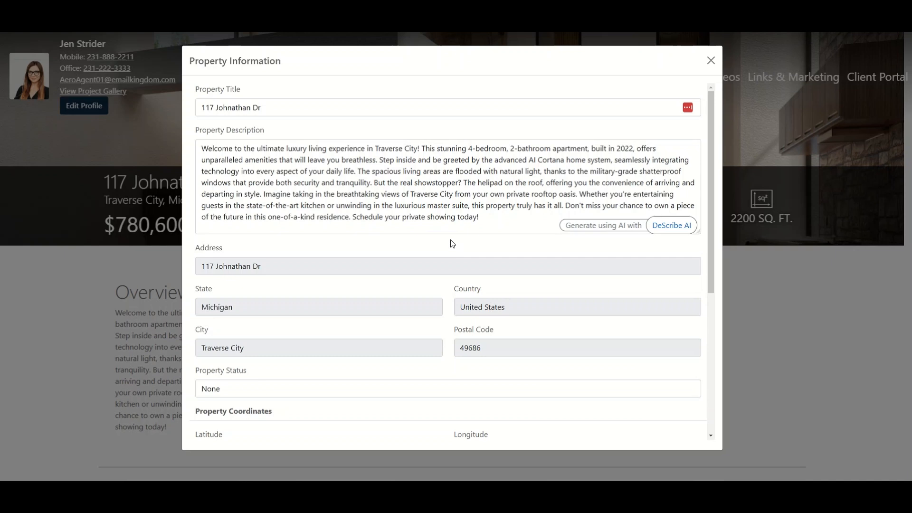
pyautogui.scroll(-4, 449, 242)
pyautogui.scroll(-1, 444, 236)
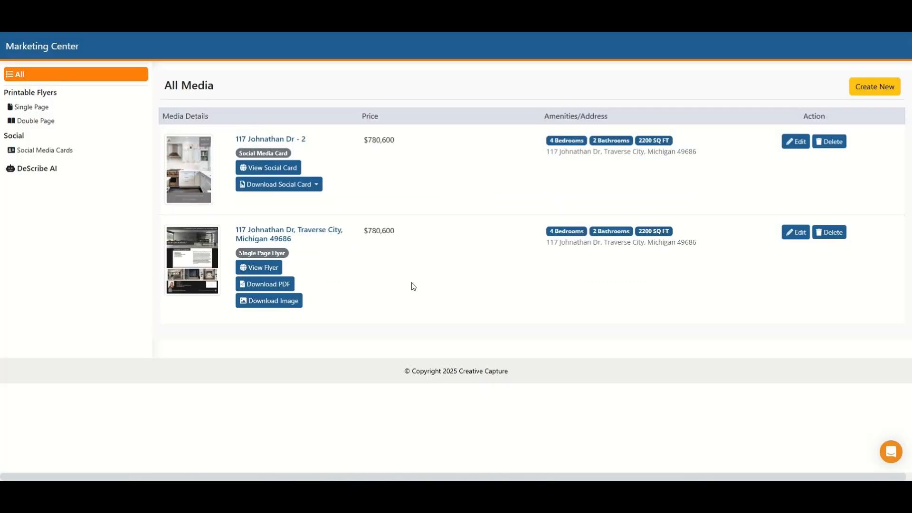
# Step: Download the single page flyer as a PDF, review the whole page, and return to the Marketing Center media list
pyautogui.click(277, 284)
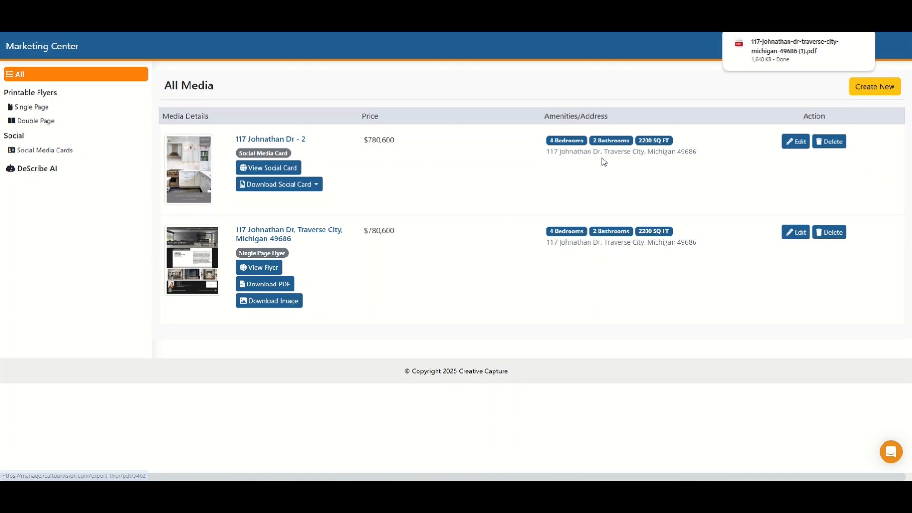
pyautogui.click(796, 56)
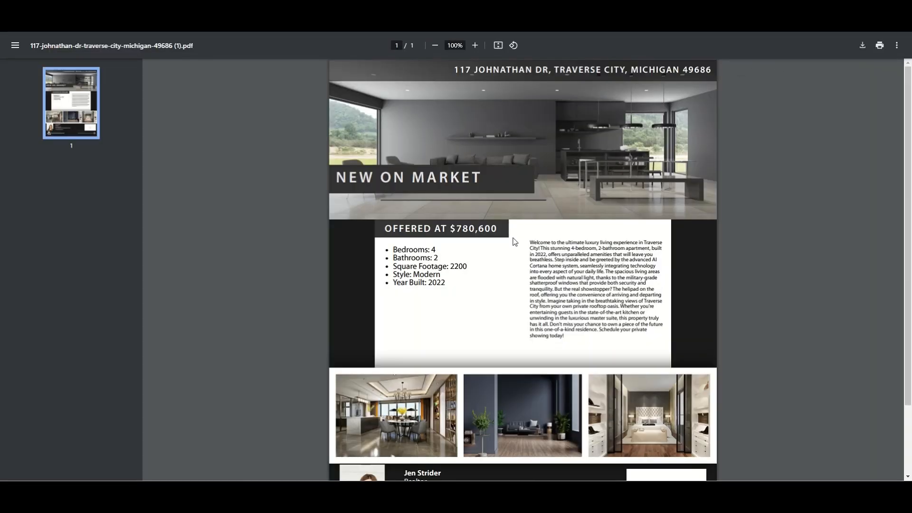
pyautogui.scroll(-2, 739, 216)
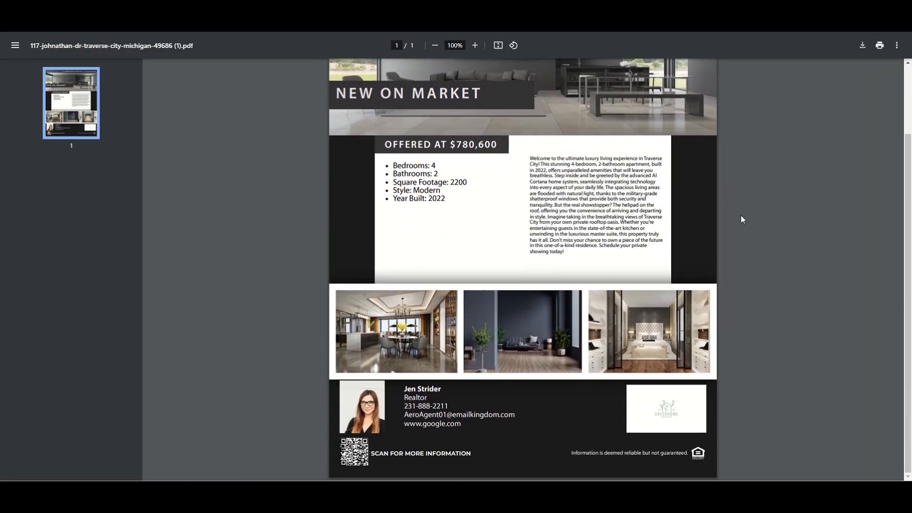
pyautogui.scroll(2, 740, 218)
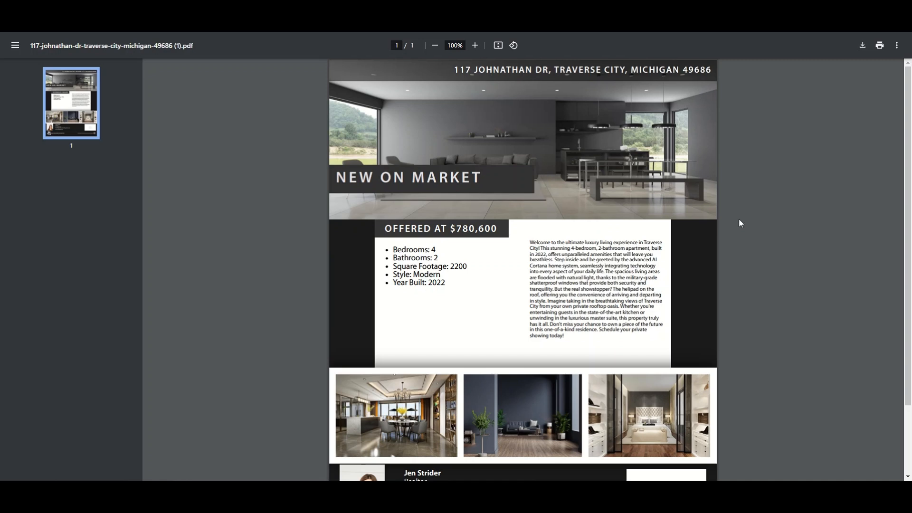
pyautogui.scroll(-2, 748, 224)
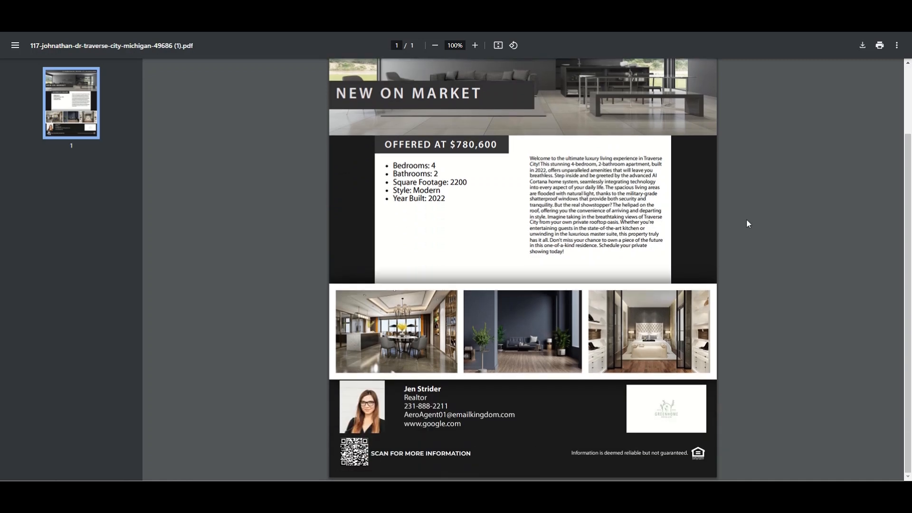
pyautogui.scroll(2, 748, 223)
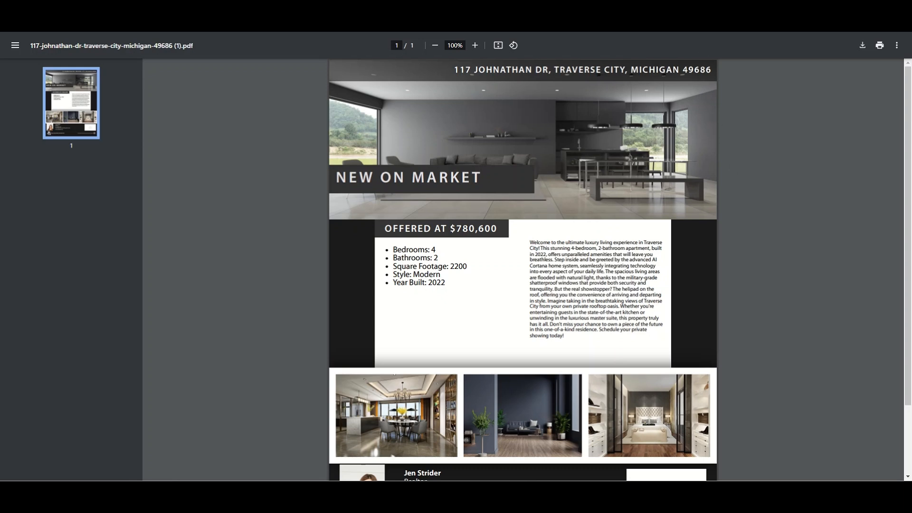
pyautogui.hotkey('ctrl', 'shift', 'Tab')
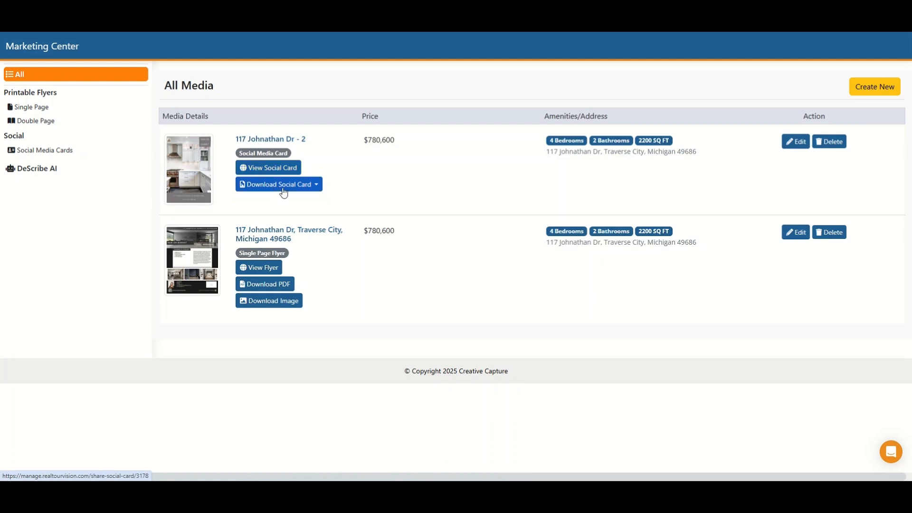
# Step: Download the social card at 1080x1080, enlarge its preview window to inspect it, and close the preview
pyautogui.click(315, 185)
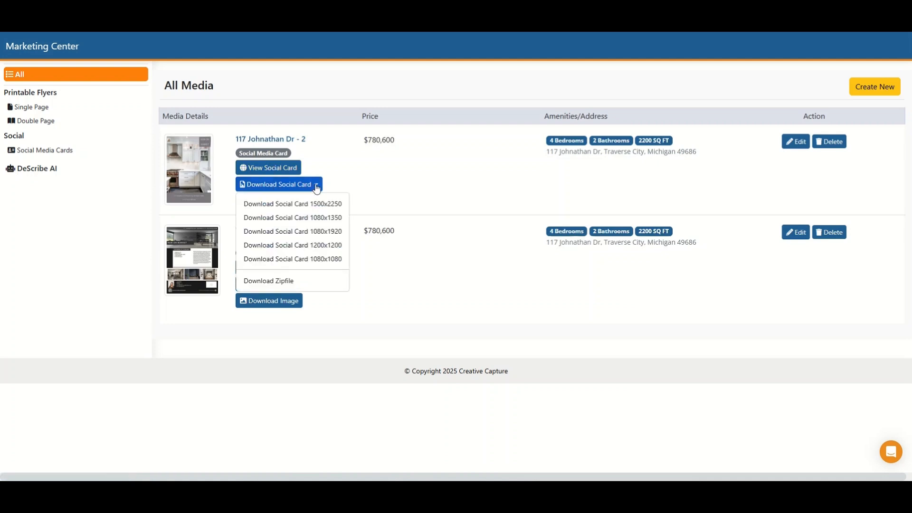
pyautogui.click(282, 262)
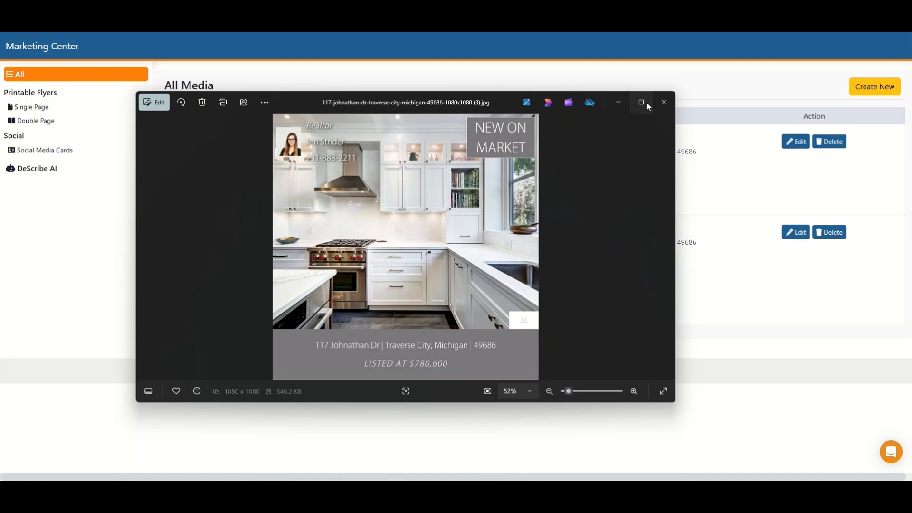
pyautogui.click(641, 102)
pyautogui.click(878, 2)
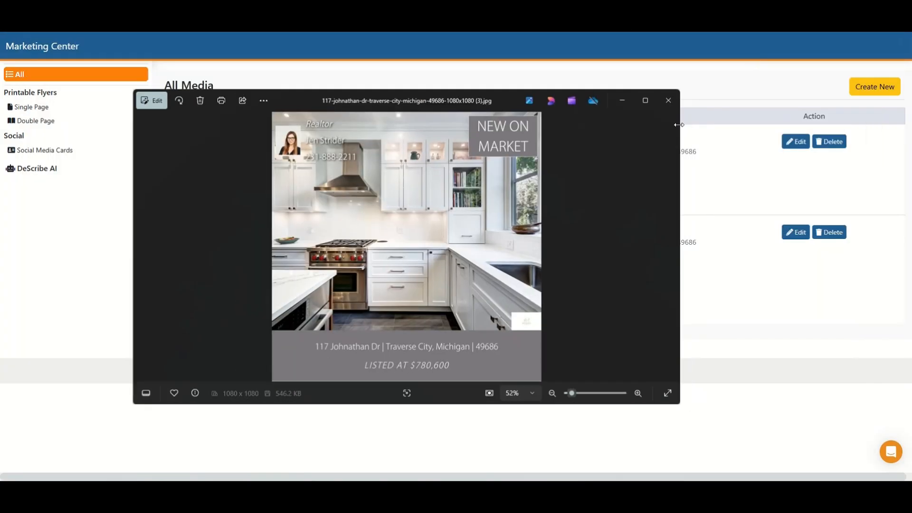
pyautogui.moveTo(674, 403); pyautogui.dragTo(856, 449)
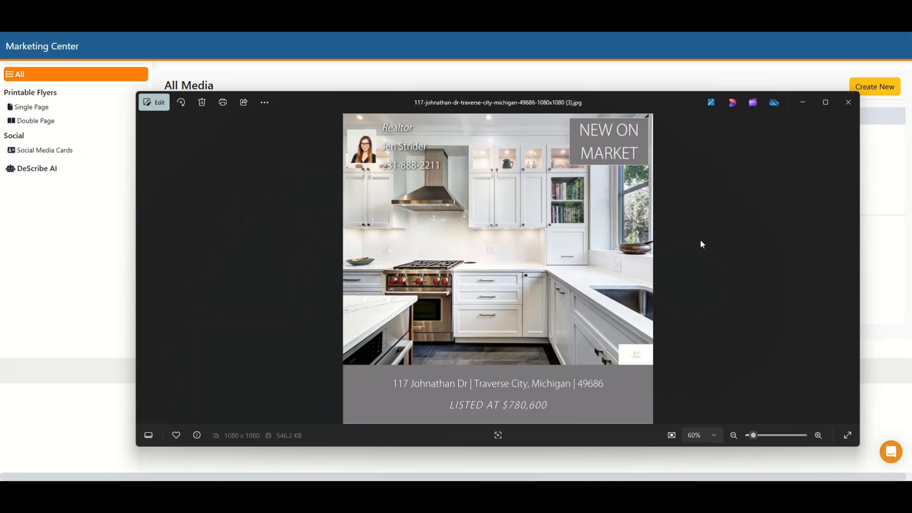
pyautogui.click(844, 107)
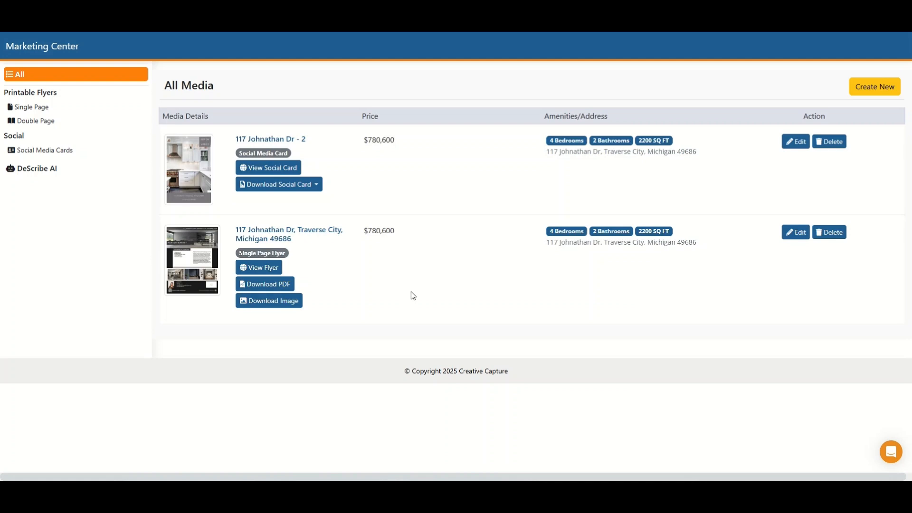
# Step: Look through the single page flyer, double page flyer and social media card lists, then return to all media
pyautogui.click(44, 112)
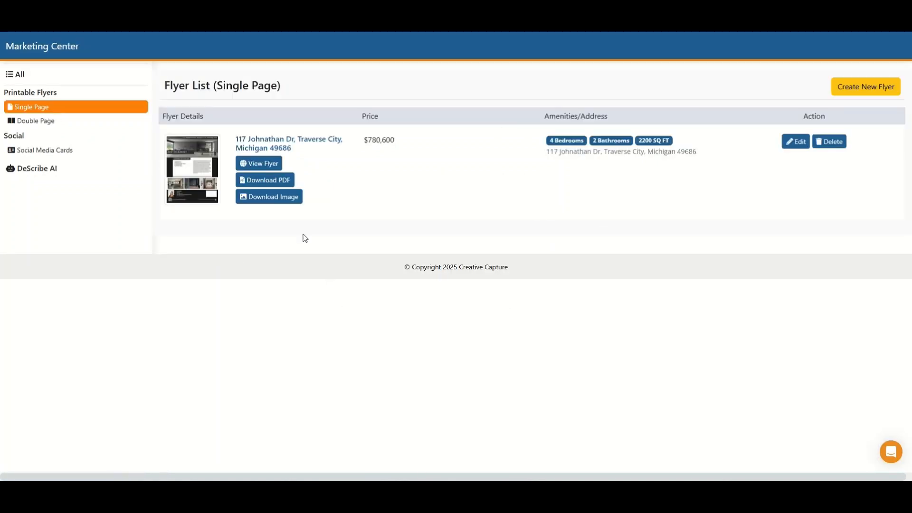
pyautogui.click(54, 126)
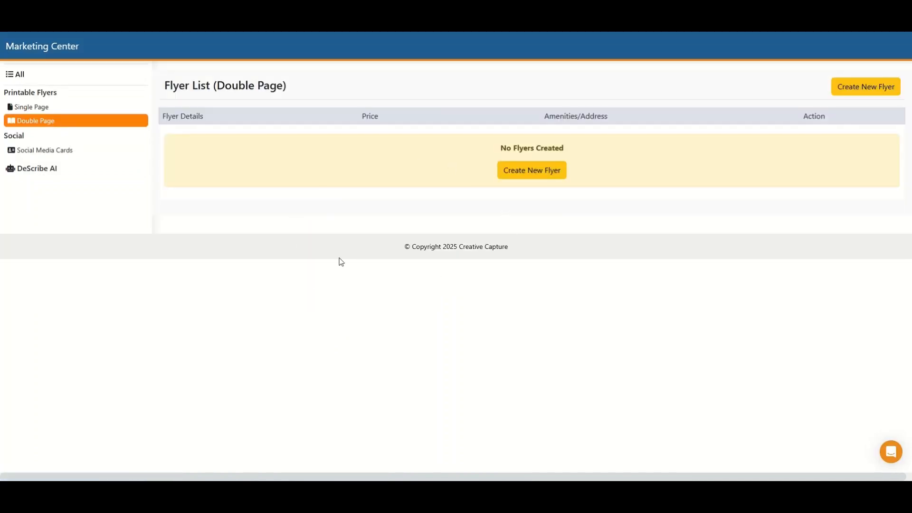
pyautogui.click(64, 156)
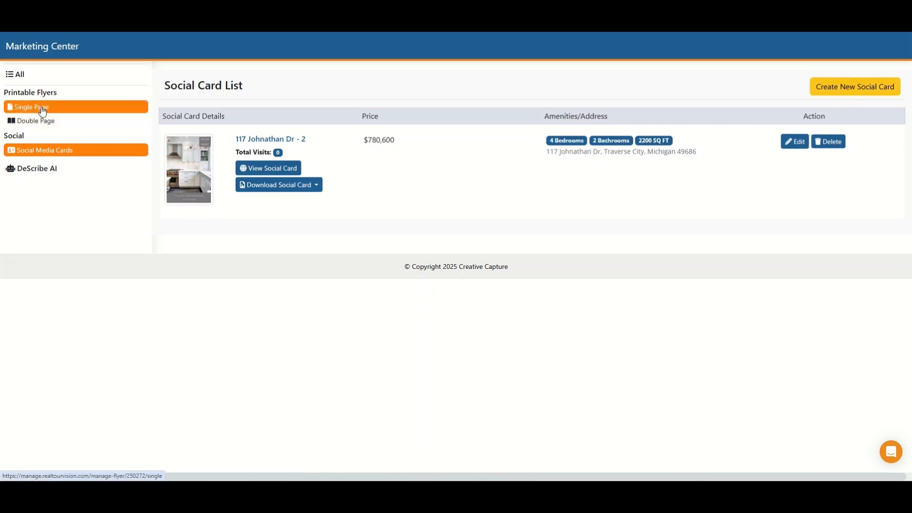
pyautogui.click(24, 76)
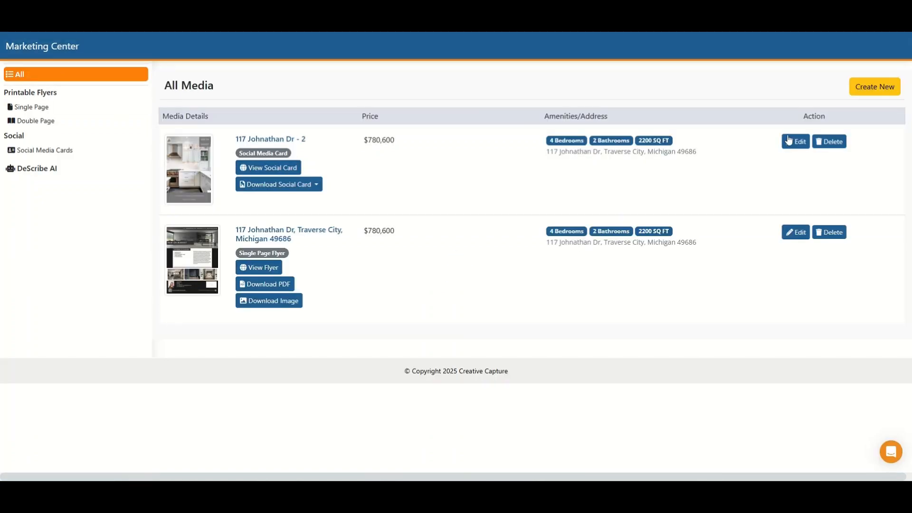
# Step: Browse the double page flyer and social card templates, and create a new single page flyer from template #SPF-01
pyautogui.click(866, 87)
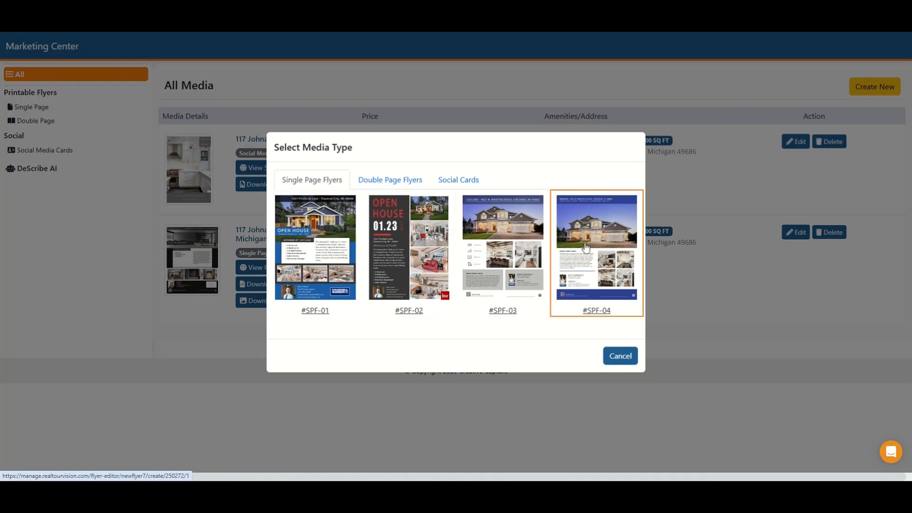
pyautogui.click(393, 181)
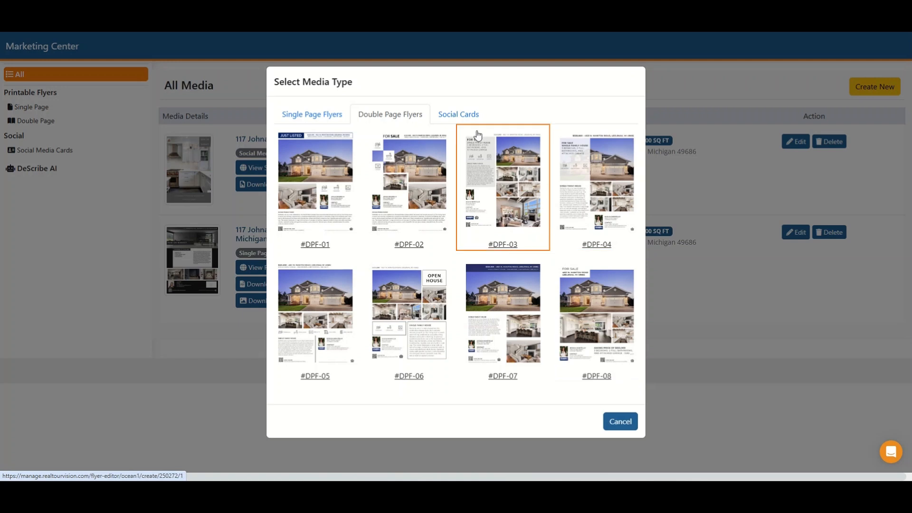
pyautogui.click(463, 115)
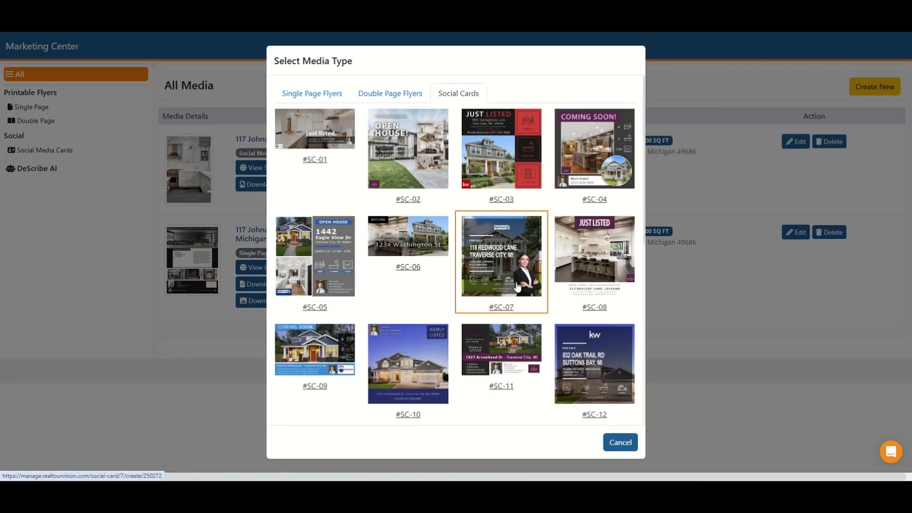
pyautogui.scroll(-7, 517, 285)
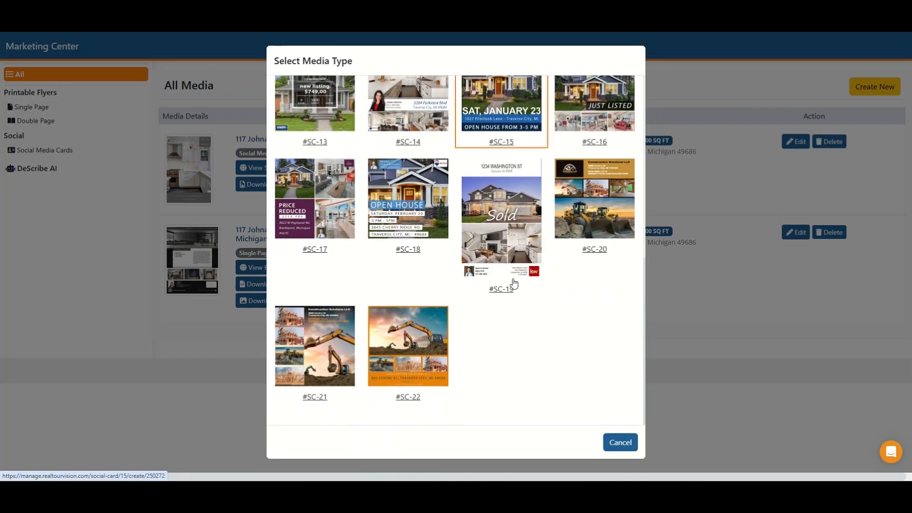
pyautogui.scroll(7, 498, 356)
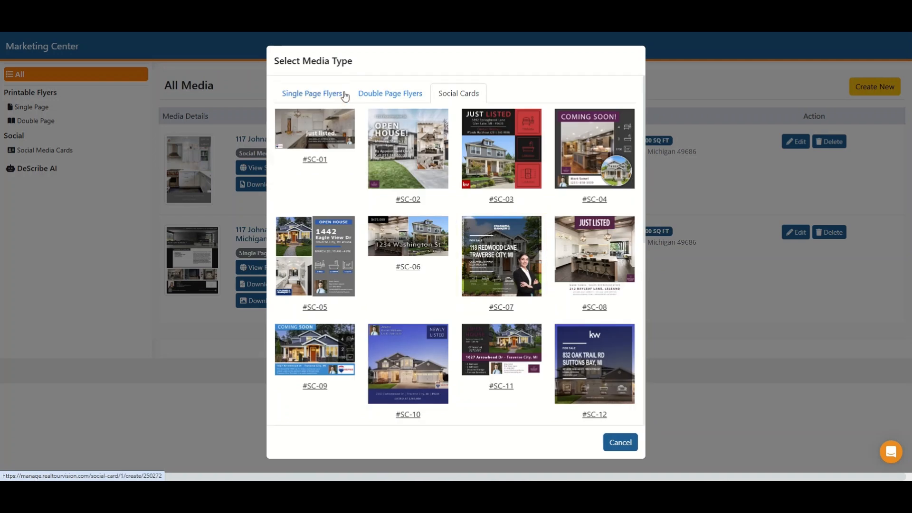
pyautogui.click(312, 98)
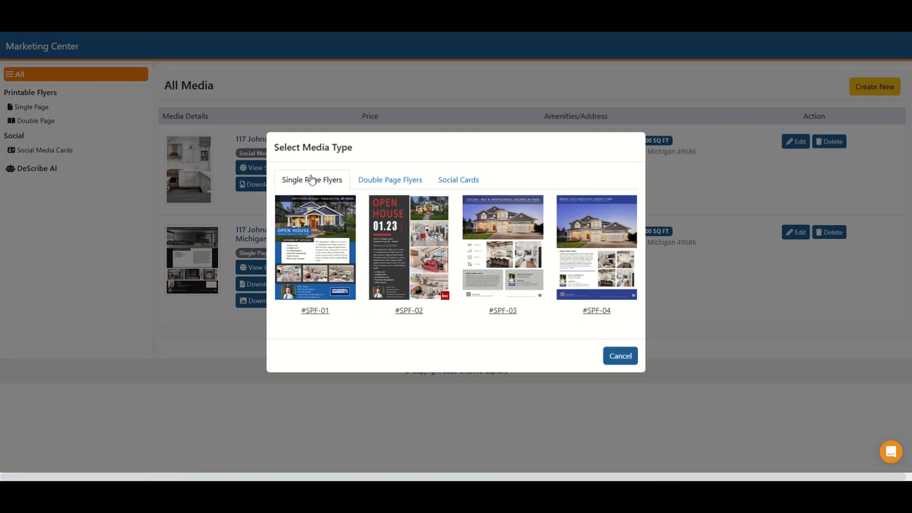
pyautogui.click(315, 259)
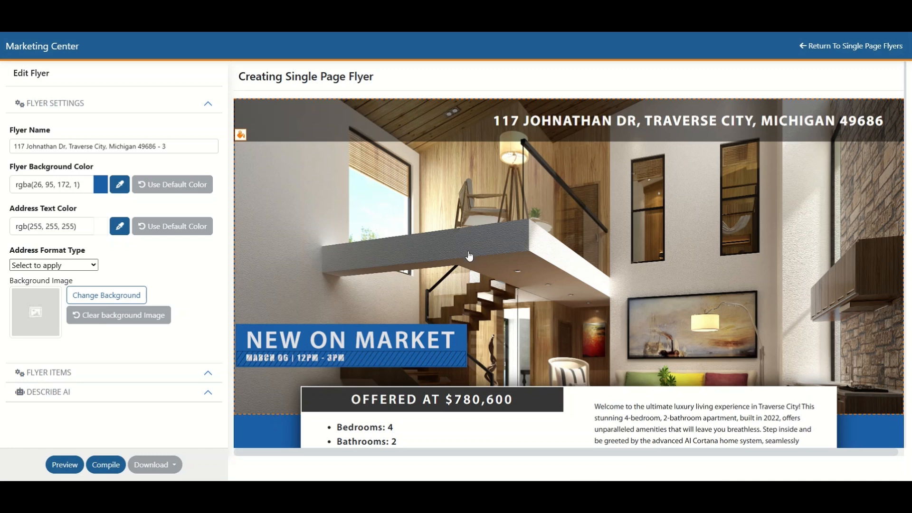
# Step: Look over the whole new flyer and check the available address format types without choosing one
pyautogui.scroll(-4, 521, 255)
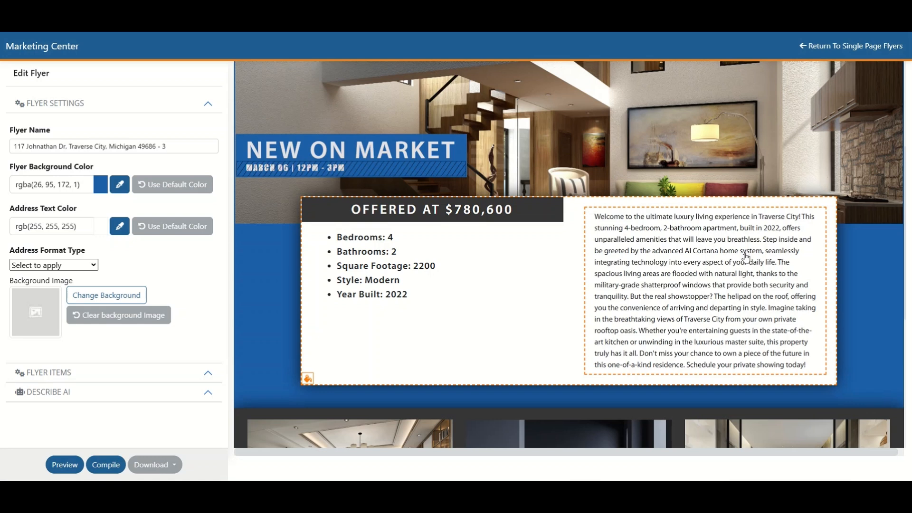
pyautogui.scroll(5, 740, 278)
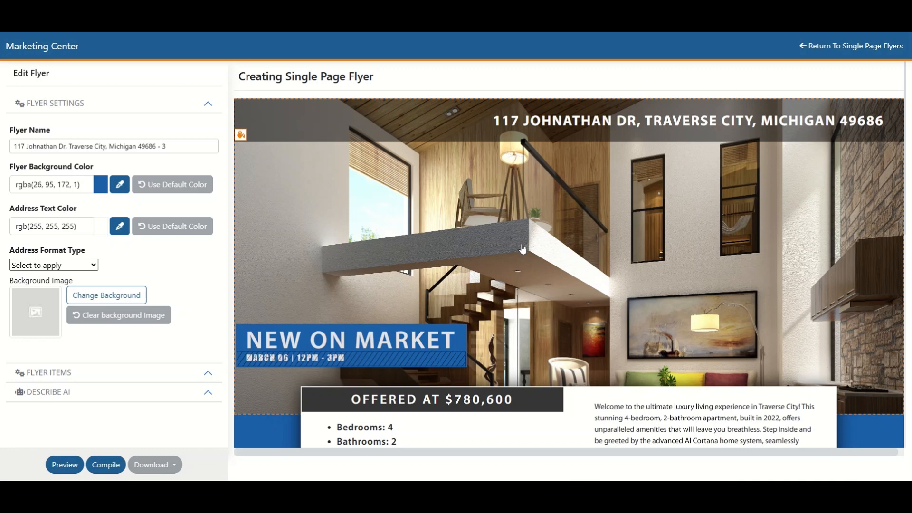
pyautogui.scroll(-10, 525, 248)
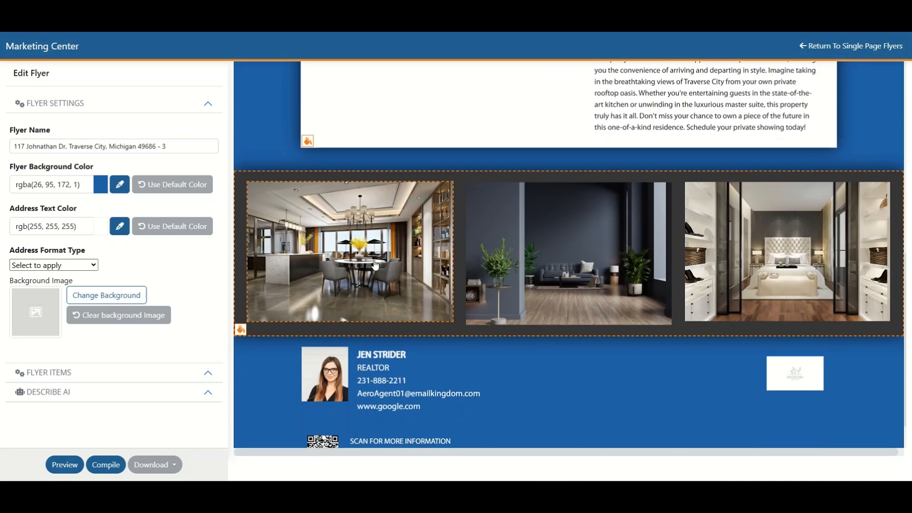
pyautogui.scroll(10, 455, 266)
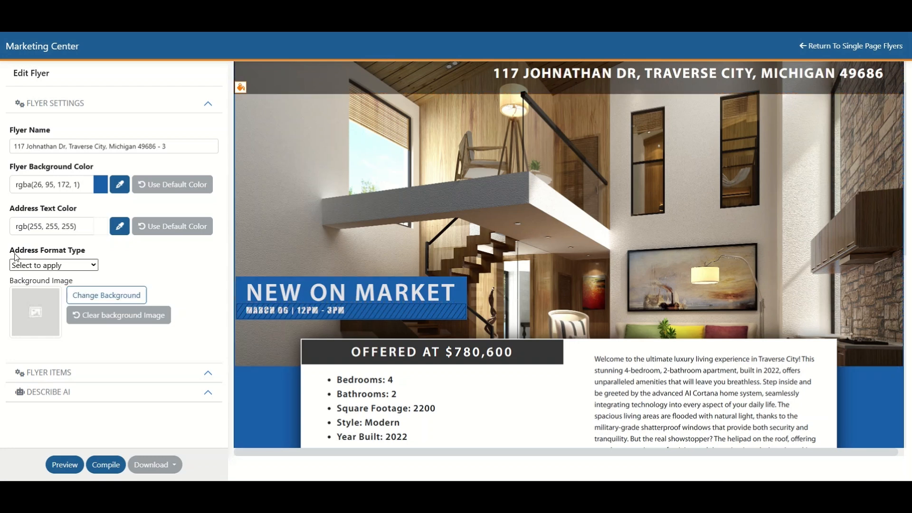
pyautogui.click(93, 266)
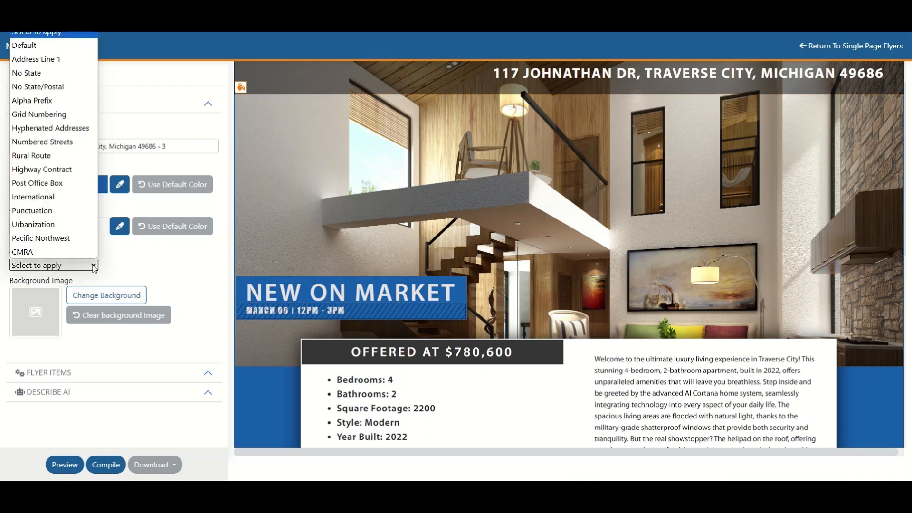
pyautogui.click(188, 272)
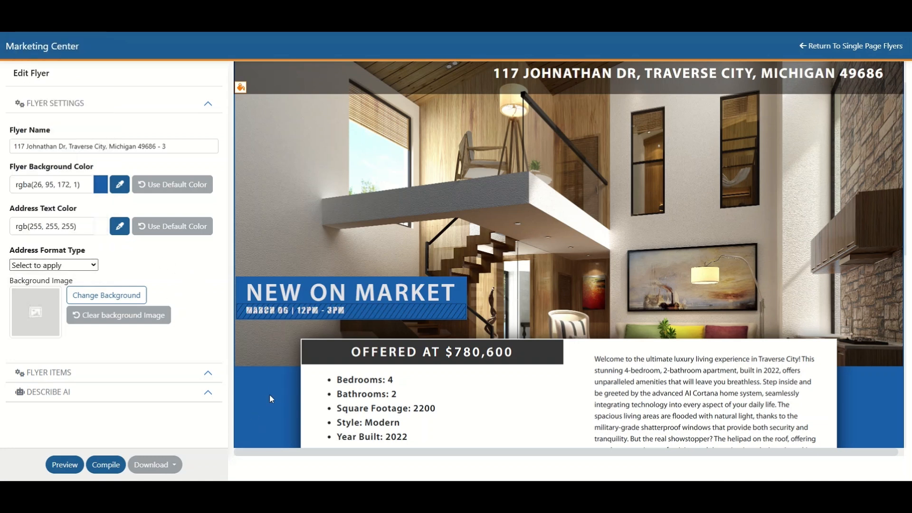
# Step: Change the flyer's background image to the light brown wooden plank photo on page 2 of the background photos, and review the flyer
pyautogui.click(110, 298)
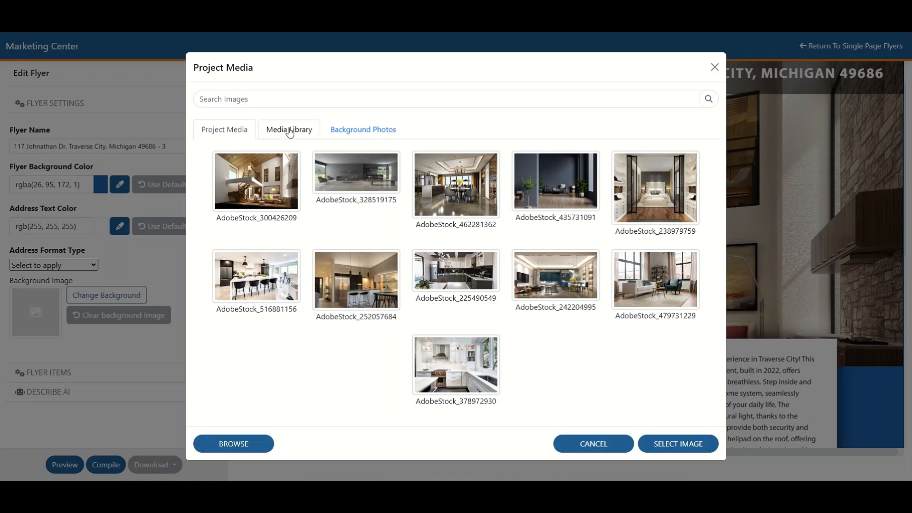
pyautogui.click(378, 135)
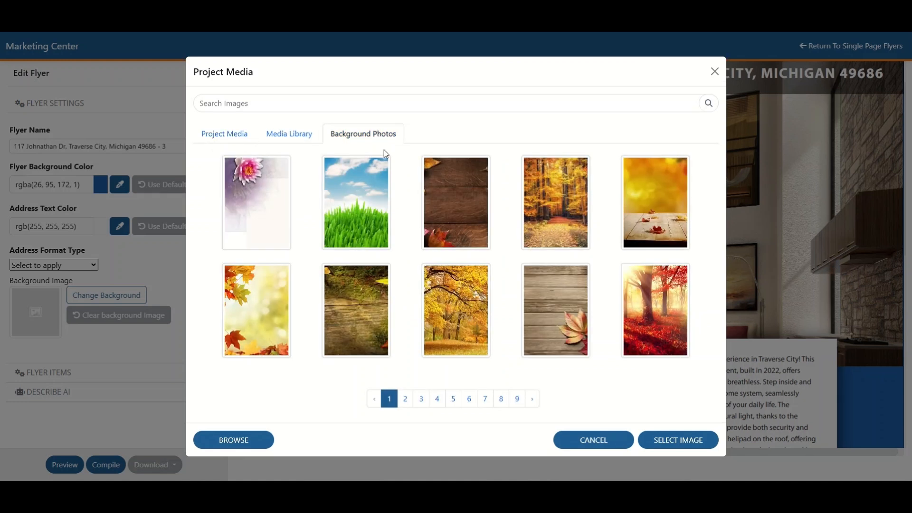
pyautogui.click(407, 402)
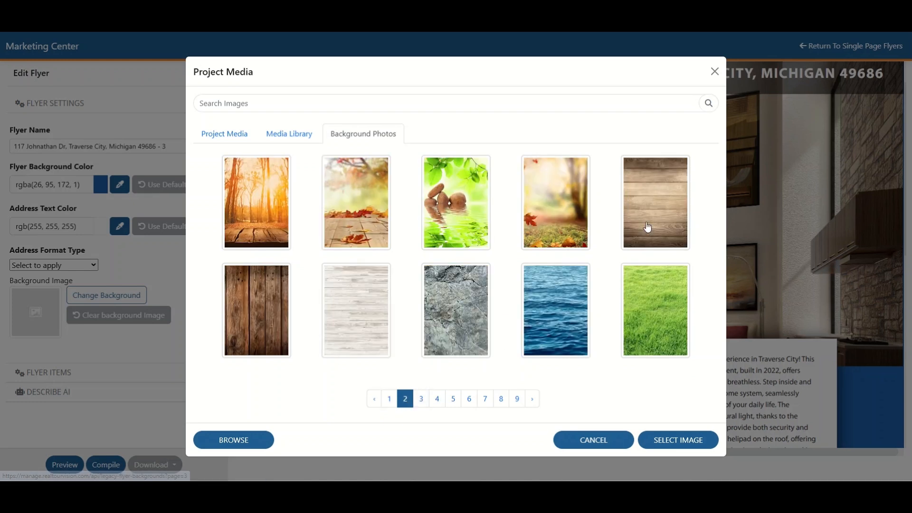
pyautogui.click(657, 213)
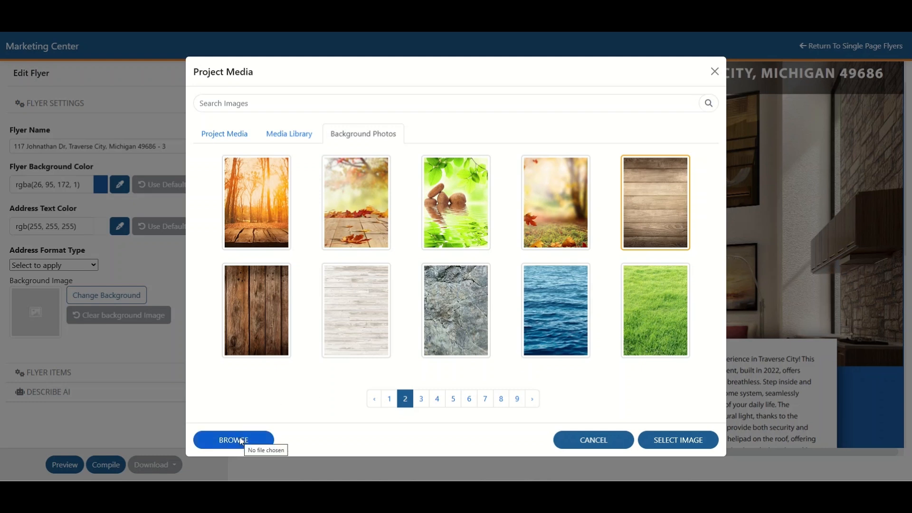
pyautogui.click(686, 444)
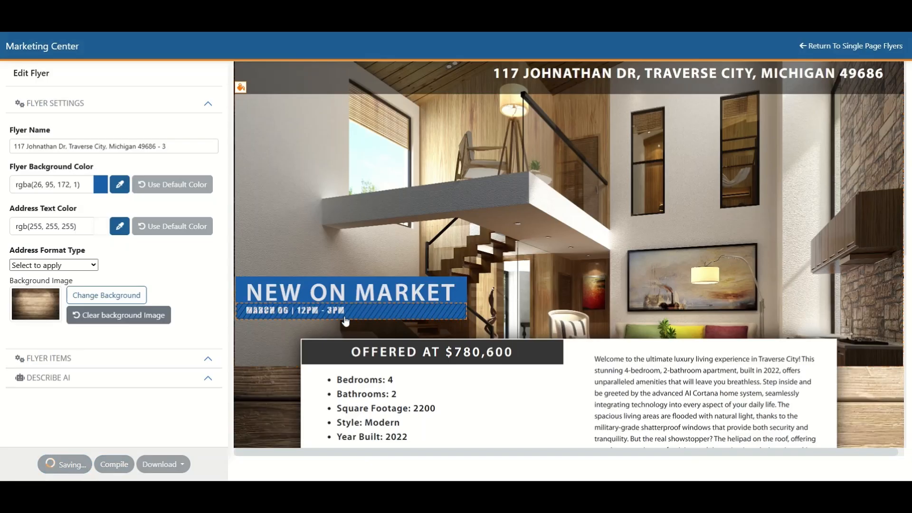
pyautogui.scroll(-8, 274, 401)
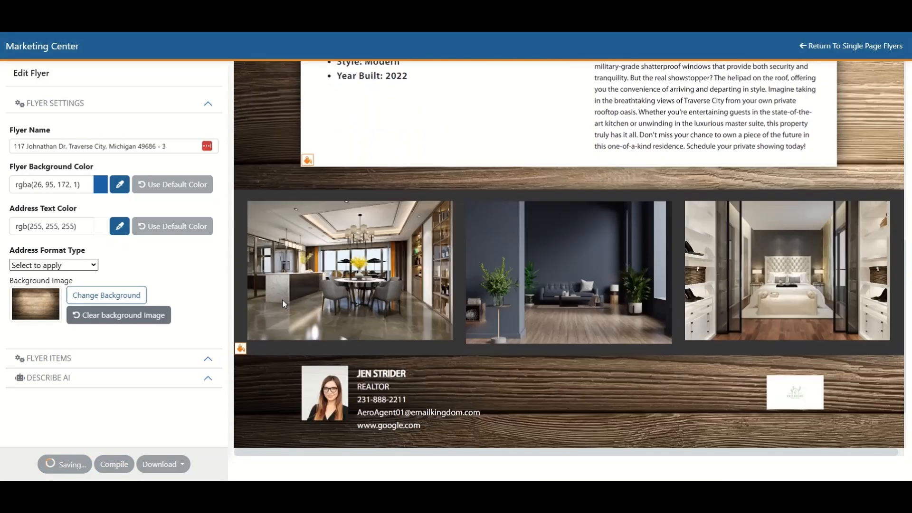
pyautogui.scroll(8, 383, 297)
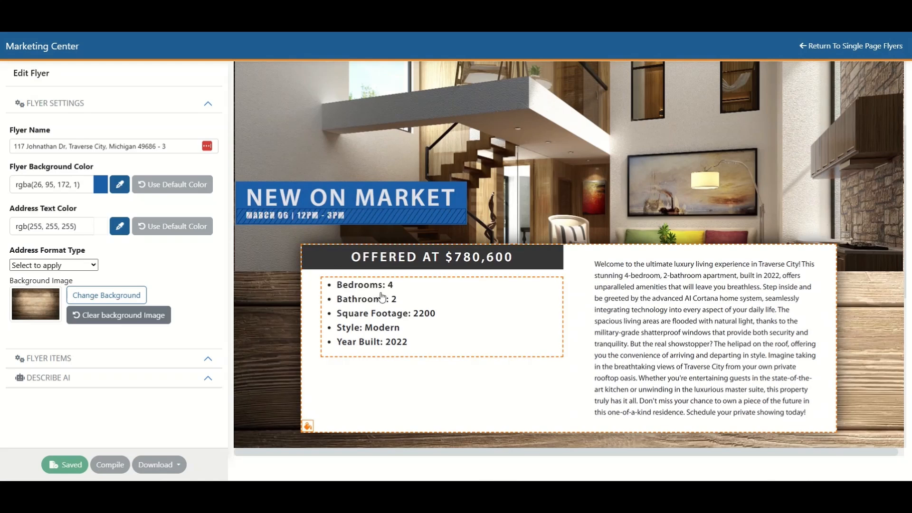
pyautogui.scroll(3, 383, 297)
pyautogui.scroll(-4, 391, 298)
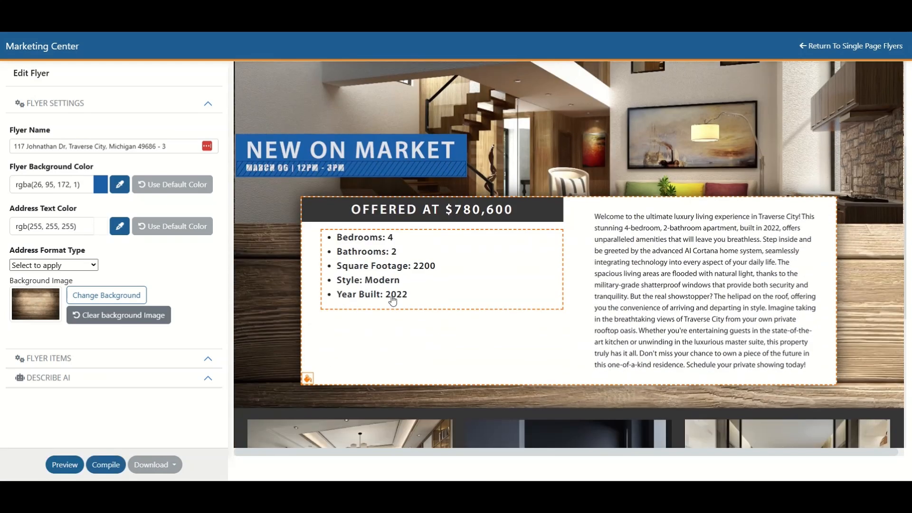
# Step: Set the "New on Market" text background to olive green rgba(146,151,90,1), sampled with the eye-dropper near the sofa cushions in the main photo
pyautogui.click(324, 148)
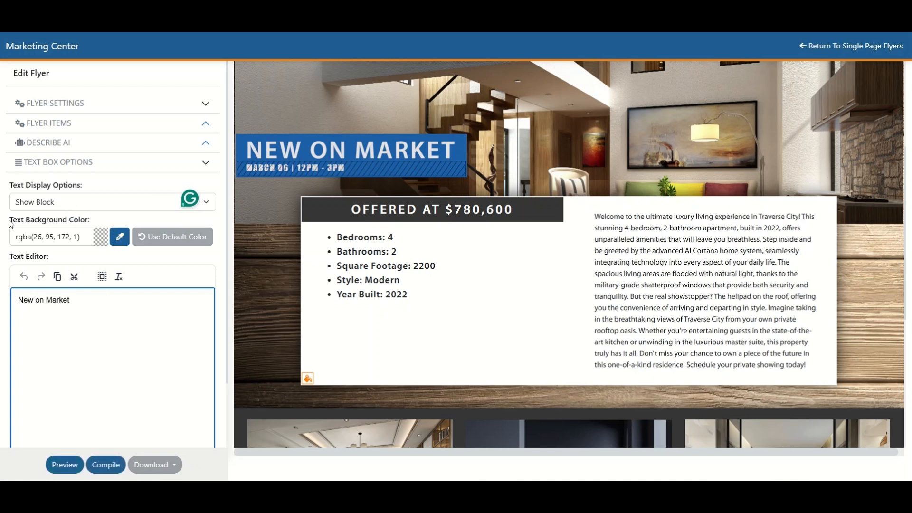
pyautogui.click(120, 236)
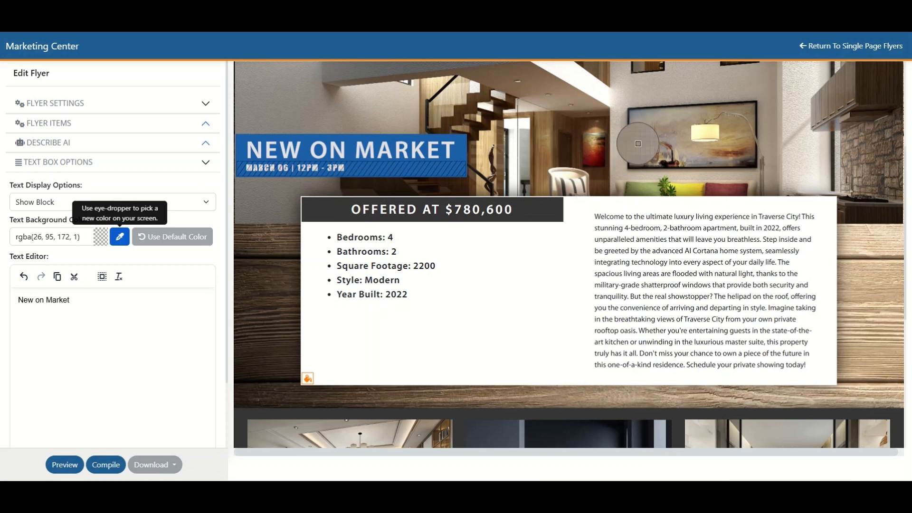
pyautogui.click(644, 189)
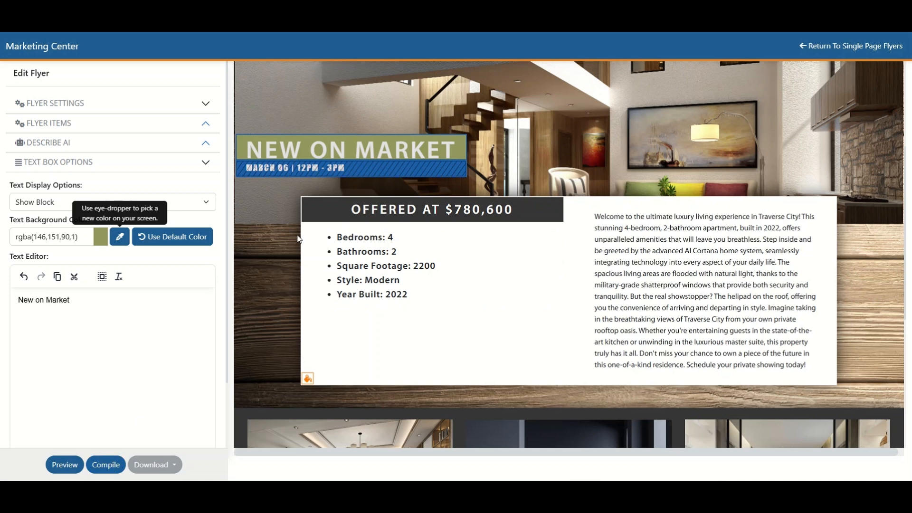
# Step: Switch the date and time text block below the headline to Show Block and back to Hide Block
pyautogui.click(356, 173)
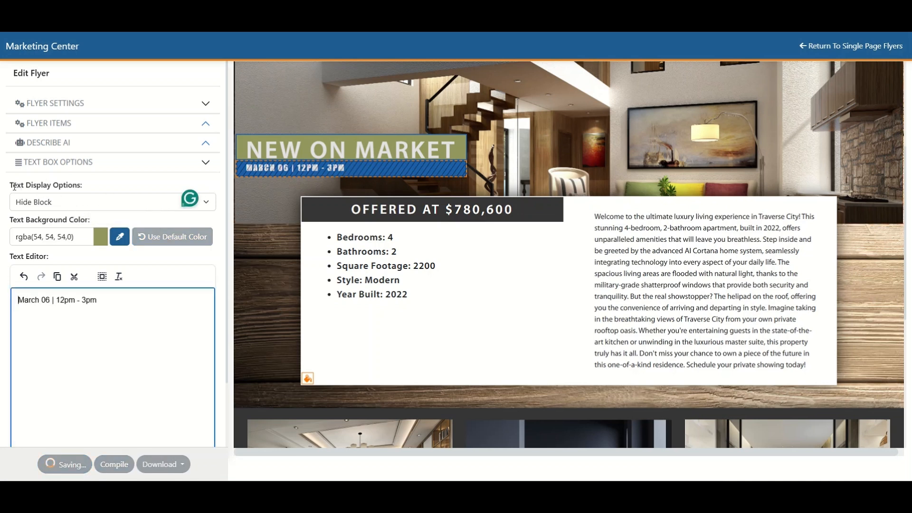
pyautogui.click(205, 207)
pyautogui.click(65, 219)
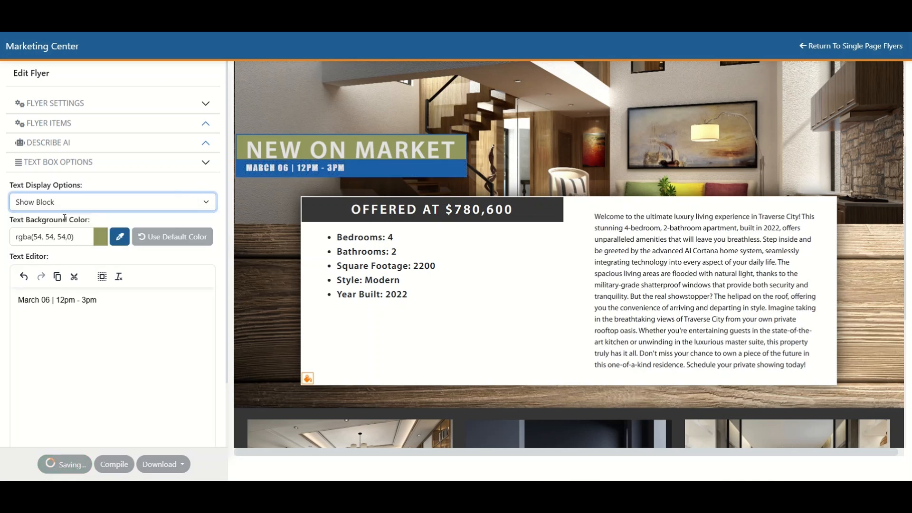
pyautogui.click(209, 207)
pyautogui.click(65, 231)
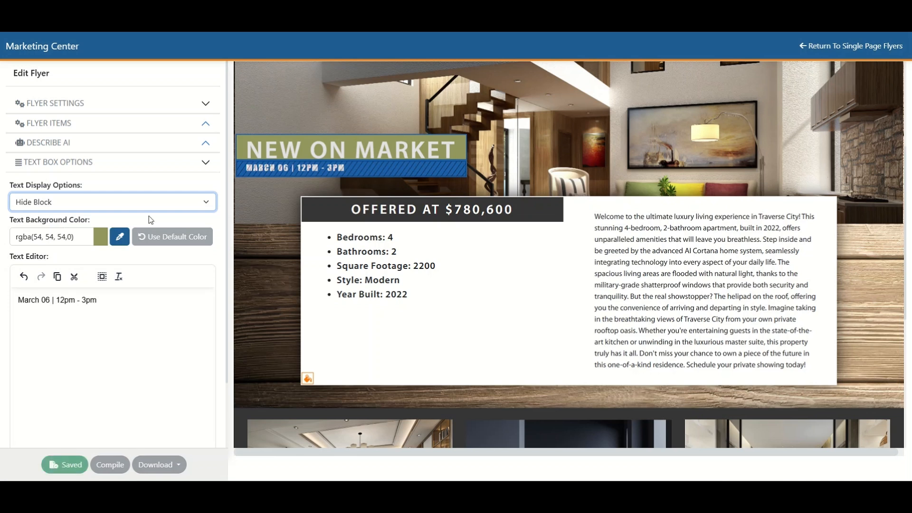
# Step: Try yellow rgba(239,214,45,1) as the three-photo block's background, and replace it with blue-grey rgba(129,139,153,1) sampled from the middle photo
pyautogui.scroll(-5, 270, 263)
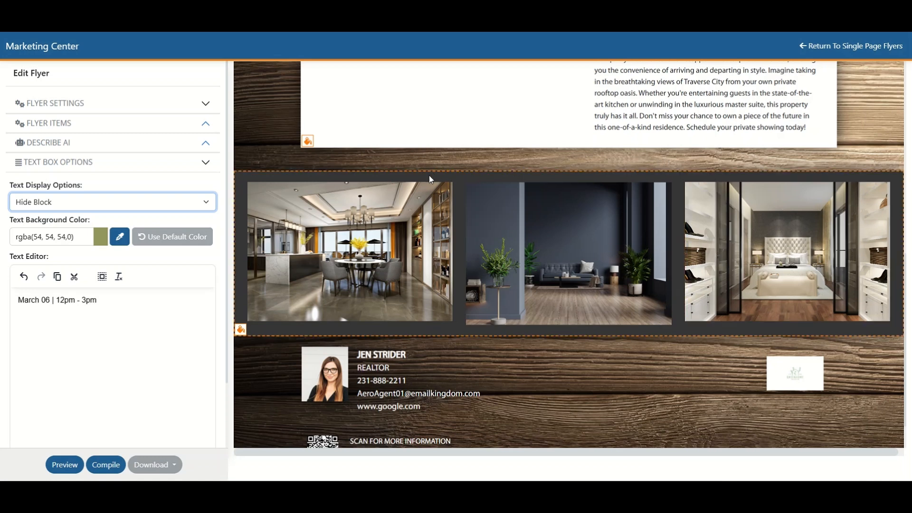
pyautogui.click(240, 330)
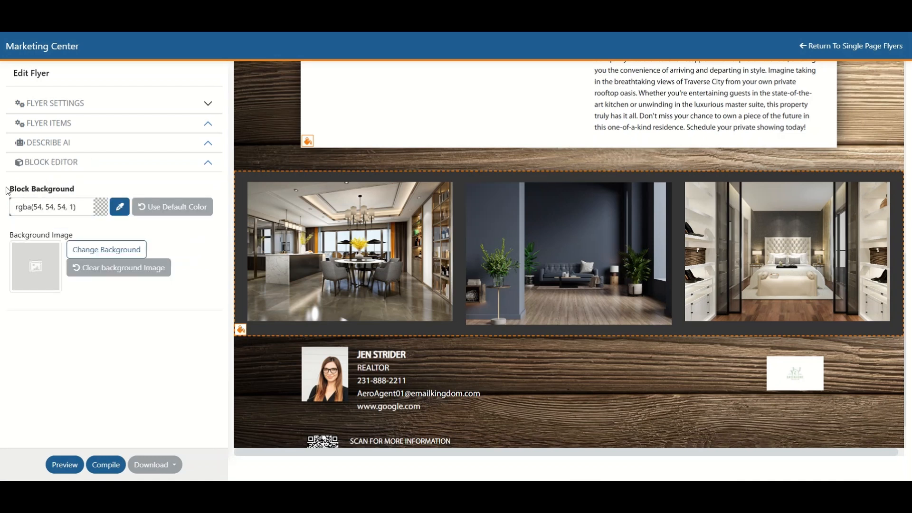
pyautogui.click(121, 212)
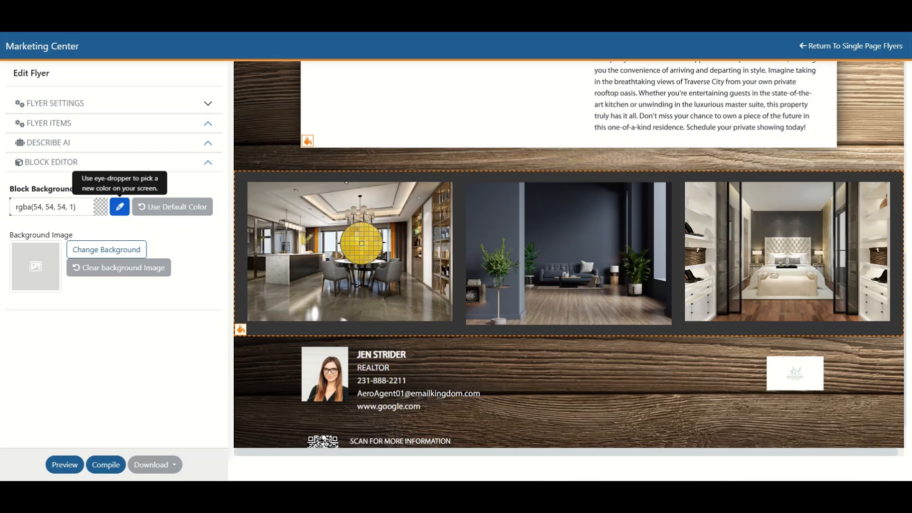
pyautogui.click(362, 243)
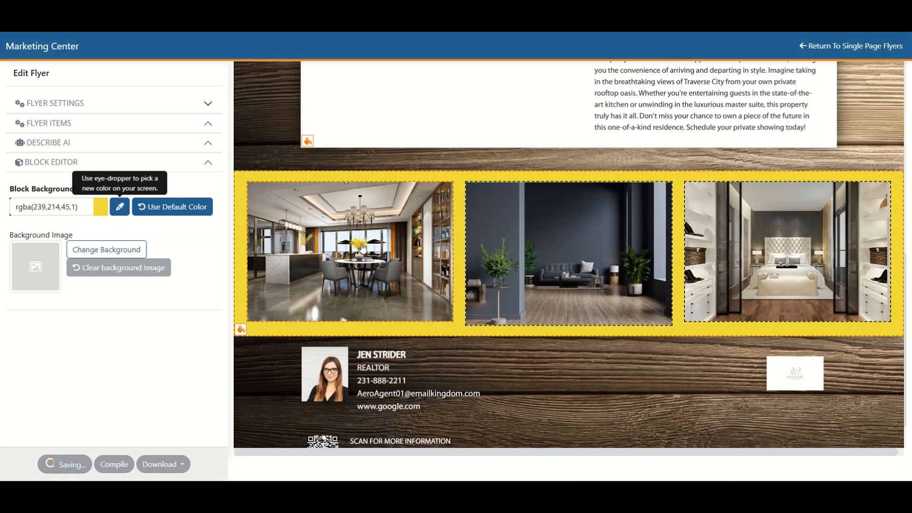
pyautogui.click(119, 207)
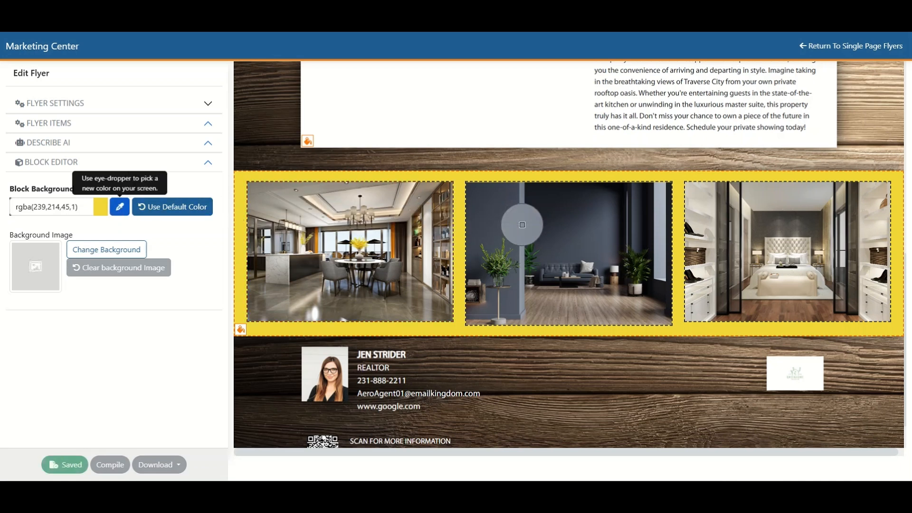
pyautogui.click(522, 224)
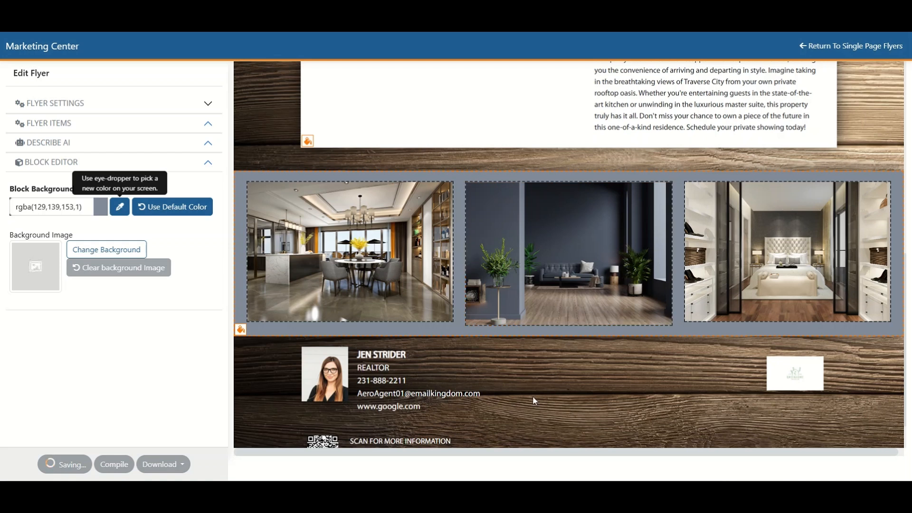
# Step: Open the agent profile settings, look through the photo and logo size options, and set the agent title size to 20 pixels
pyautogui.scroll(-1, 526, 382)
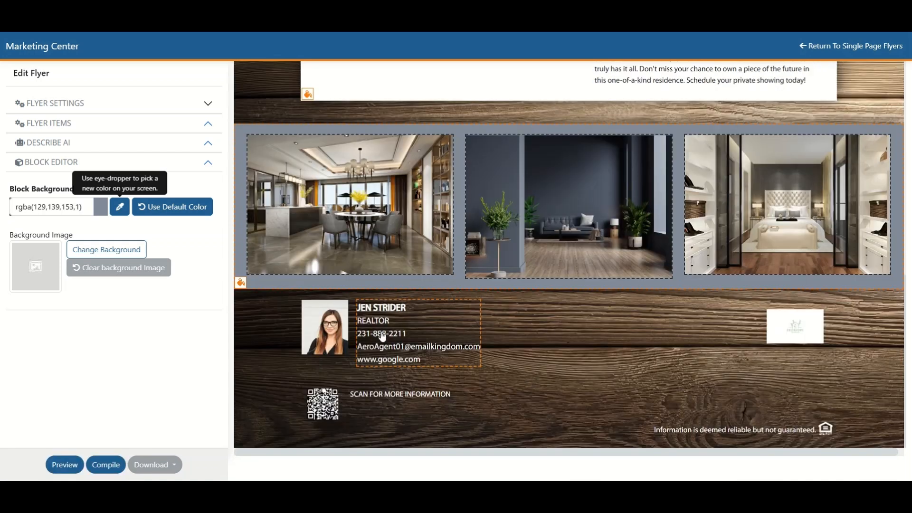
pyautogui.click(321, 333)
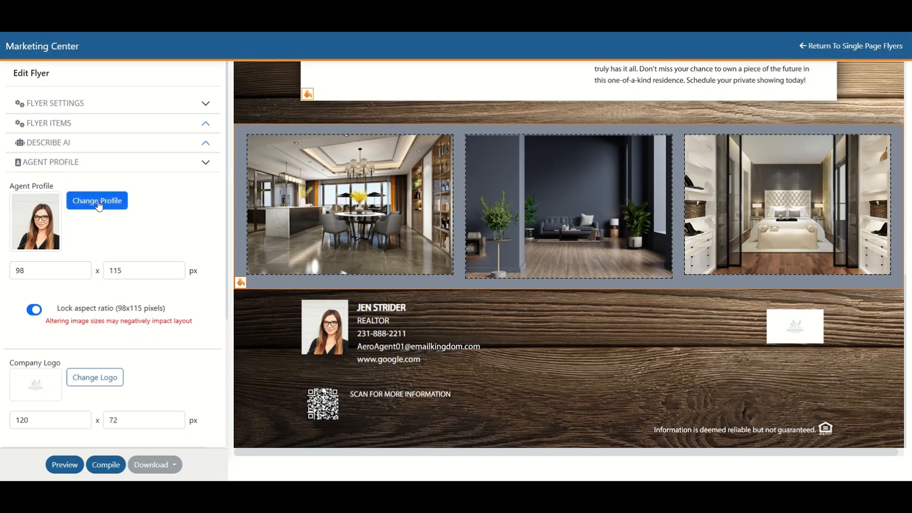
pyautogui.click(36, 270)
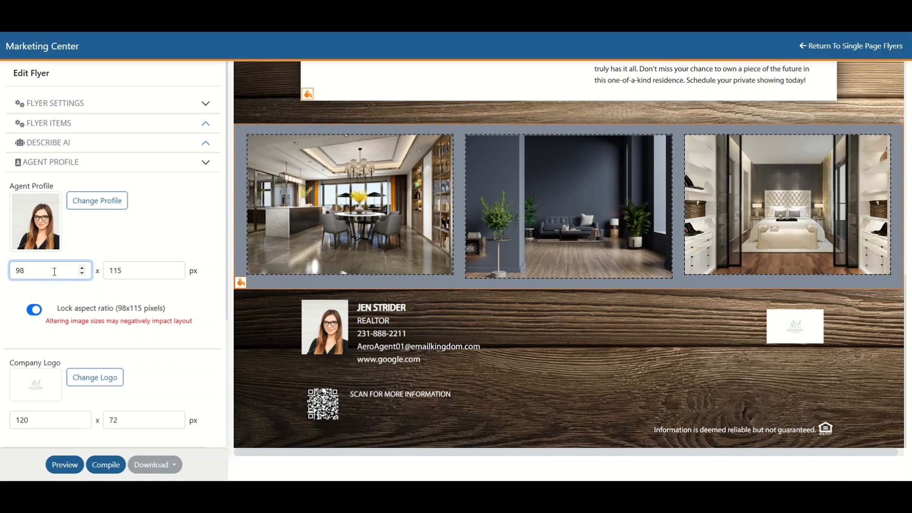
pyautogui.scroll(-2, 54, 271)
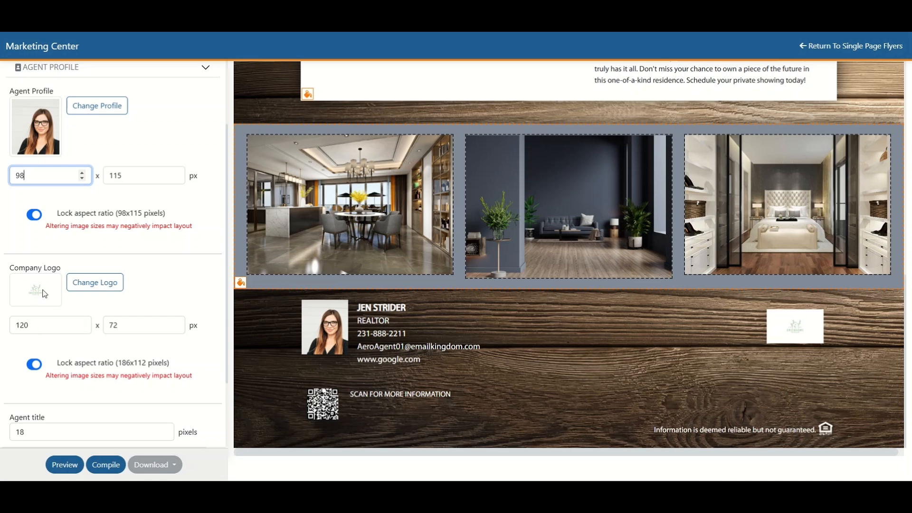
pyautogui.scroll(-2, 159, 271)
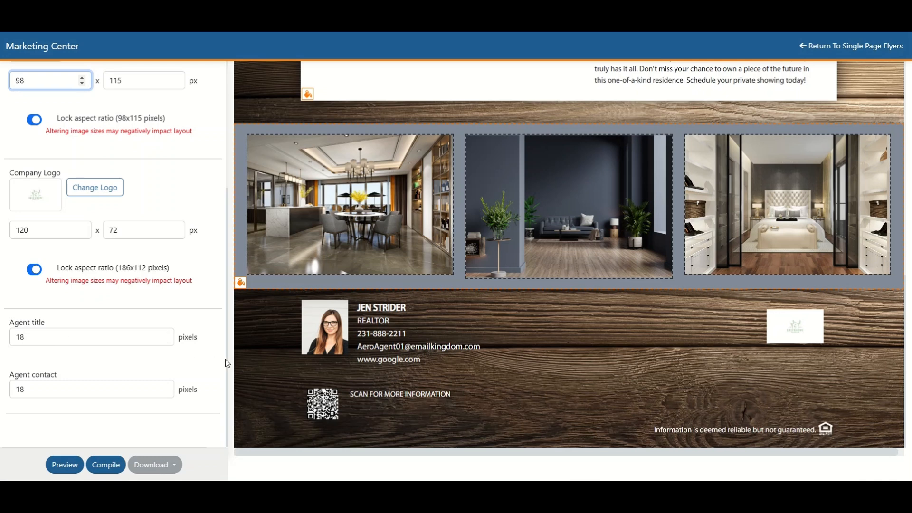
pyautogui.moveTo(25, 339); pyautogui.dragTo(12, 336)
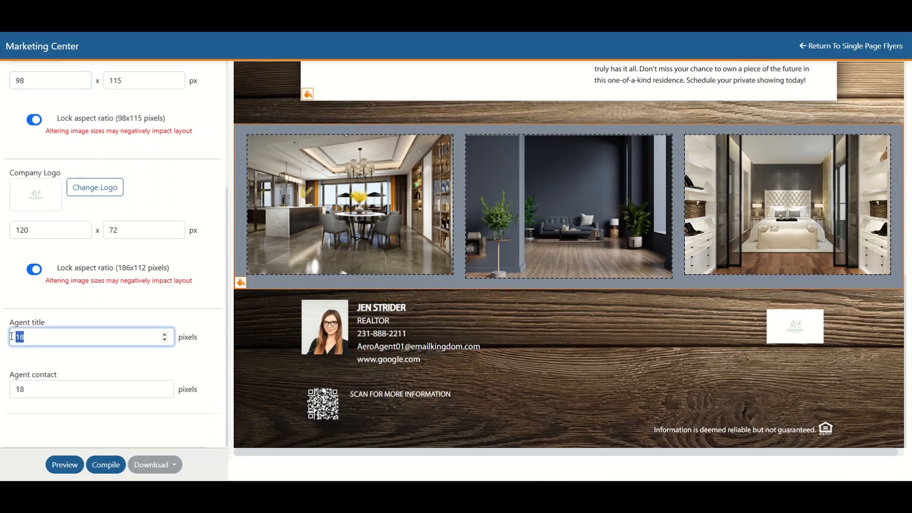
pyautogui.write('20')
# Step: Set the agent contact text size to 20 pixels and review the whole flyer
pyautogui.moveTo(45, 389); pyautogui.dragTo(8, 393)
pyautogui.write('20')
pyautogui.click(92, 337)
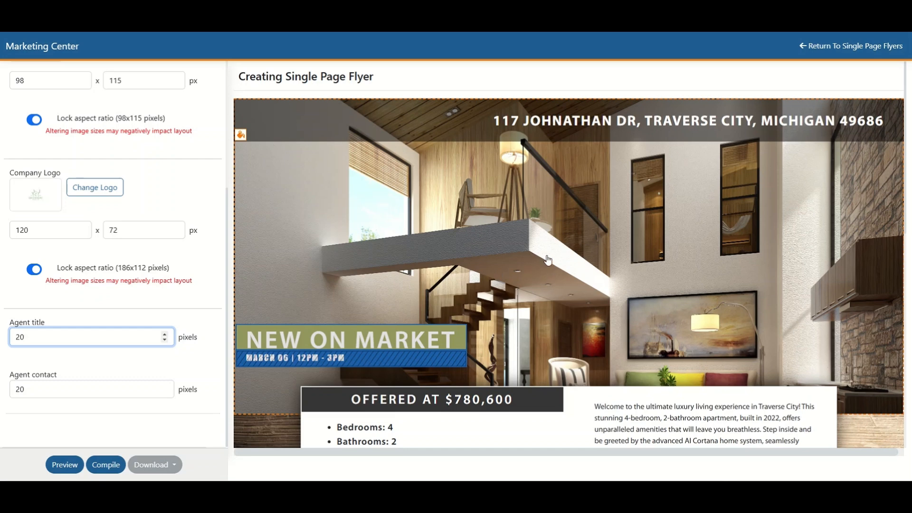
pyautogui.scroll(-10, 548, 259)
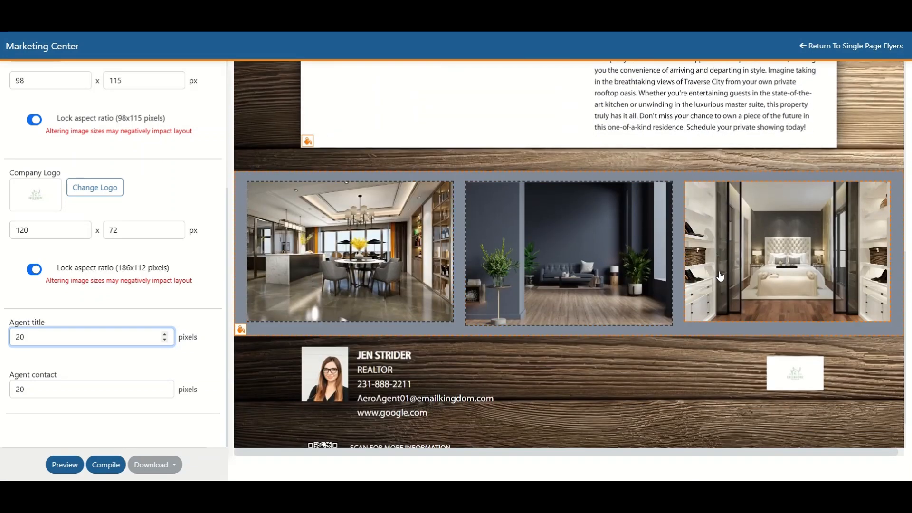
pyautogui.scroll(10, 448, 295)
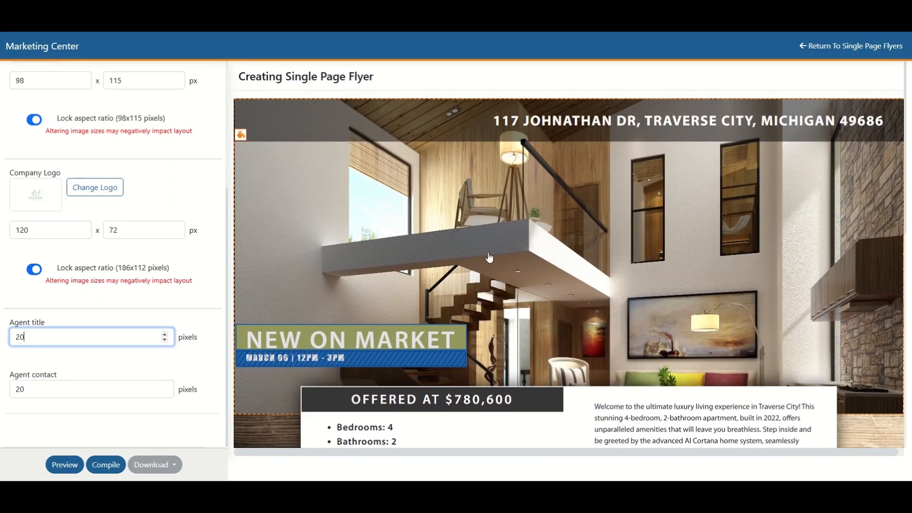
# Step: Replace the flyer's main photo with the kitchen image AdobeStock_516881156 from the project media
pyautogui.click(489, 257)
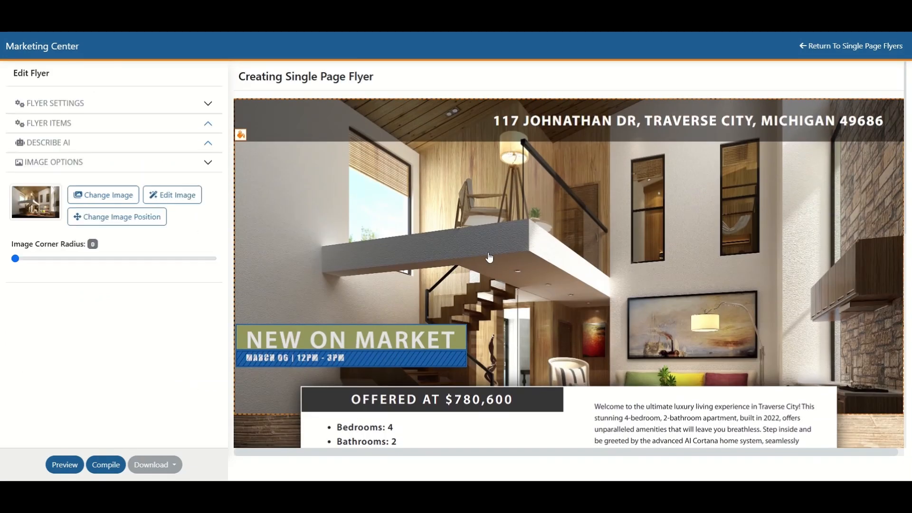
pyautogui.click(94, 199)
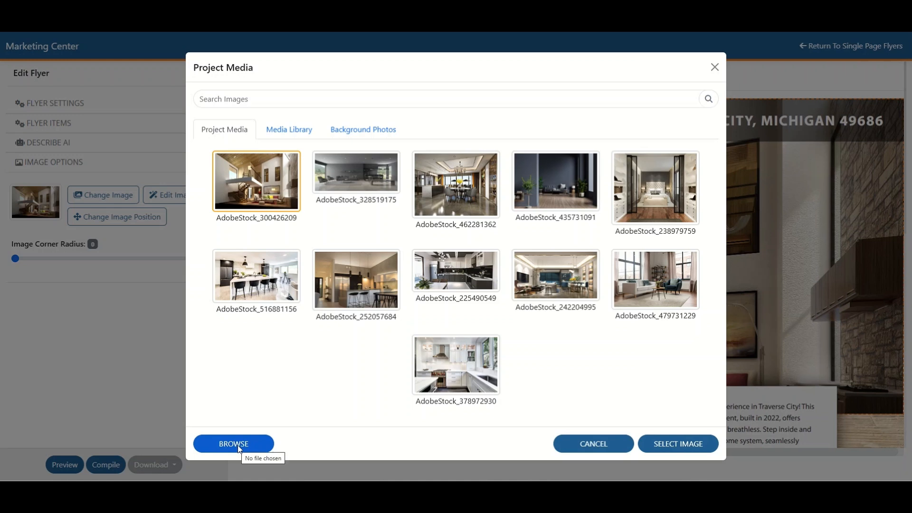
pyautogui.click(259, 279)
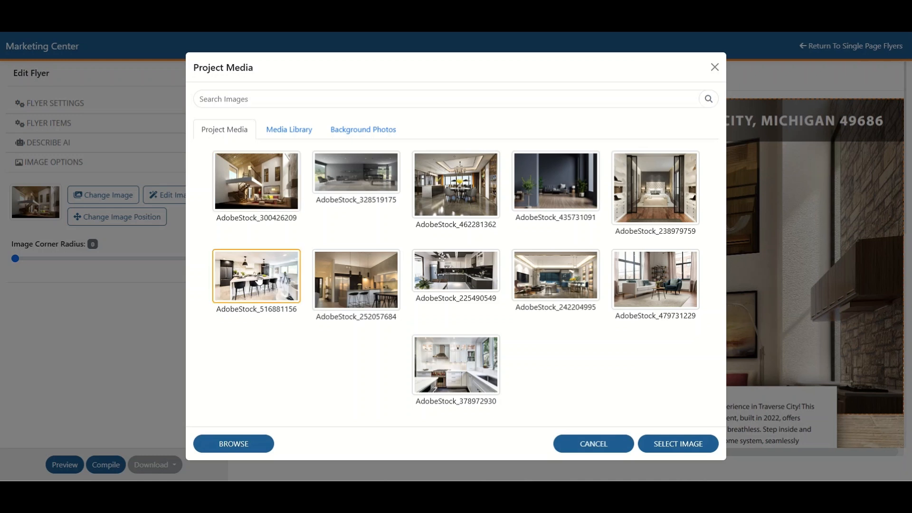
pyautogui.click(693, 445)
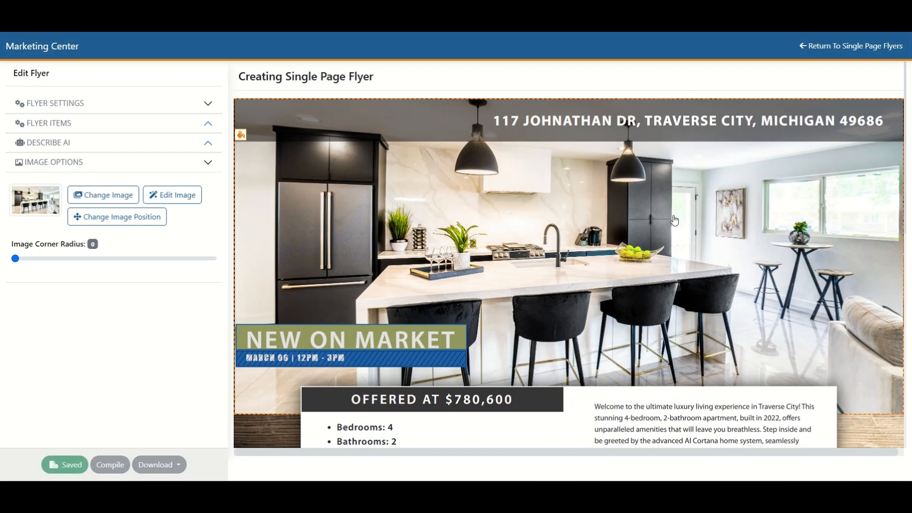
# Step: Zoom the main photo's crop in slightly in the image editor, look through the filter, finetune, annotate and sticker tools, and save the edit
pyautogui.click(178, 202)
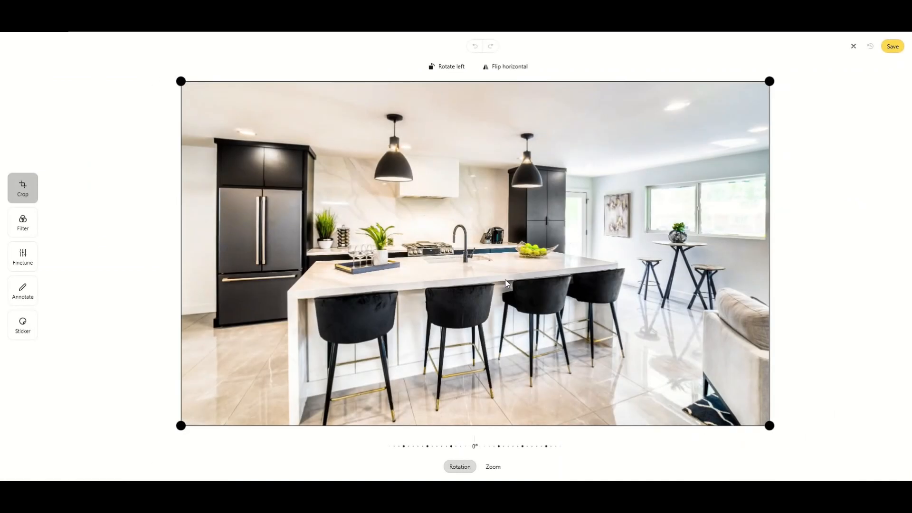
pyautogui.scroll(5, 477, 269)
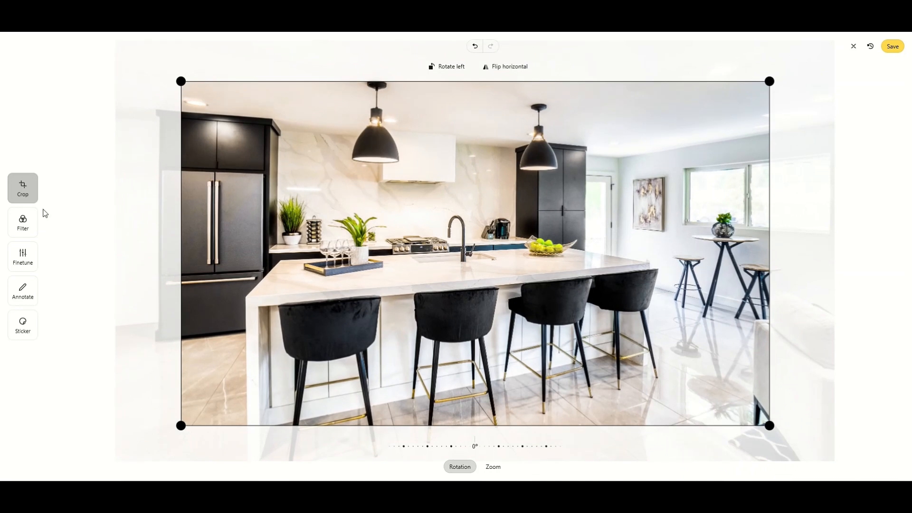
pyautogui.click(23, 223)
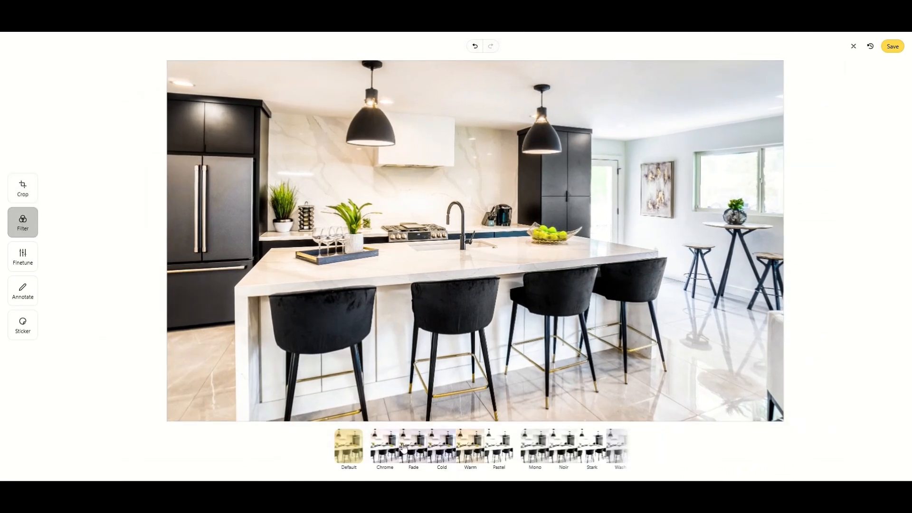
pyautogui.click(28, 266)
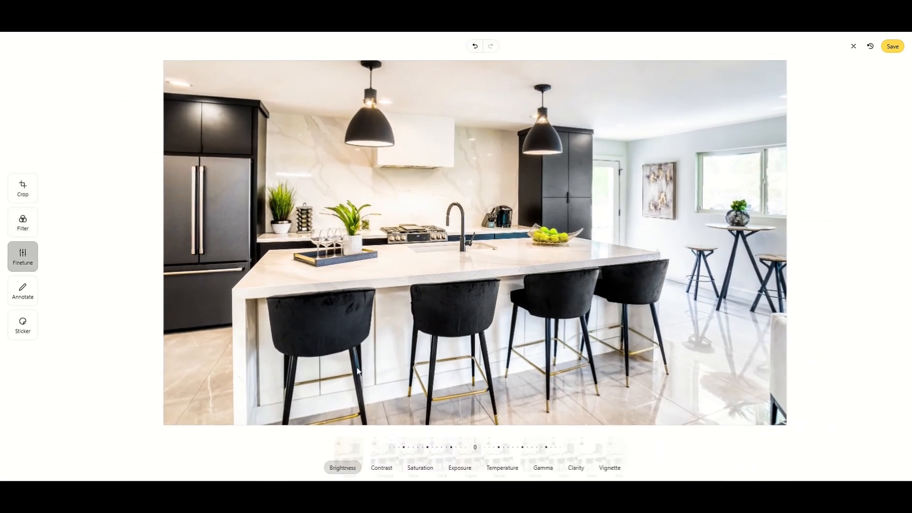
pyautogui.click(24, 292)
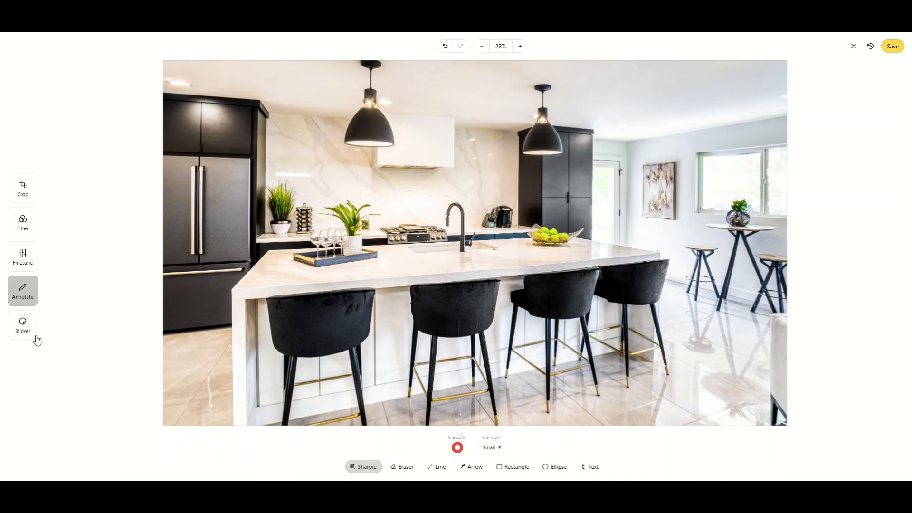
pyautogui.click(24, 327)
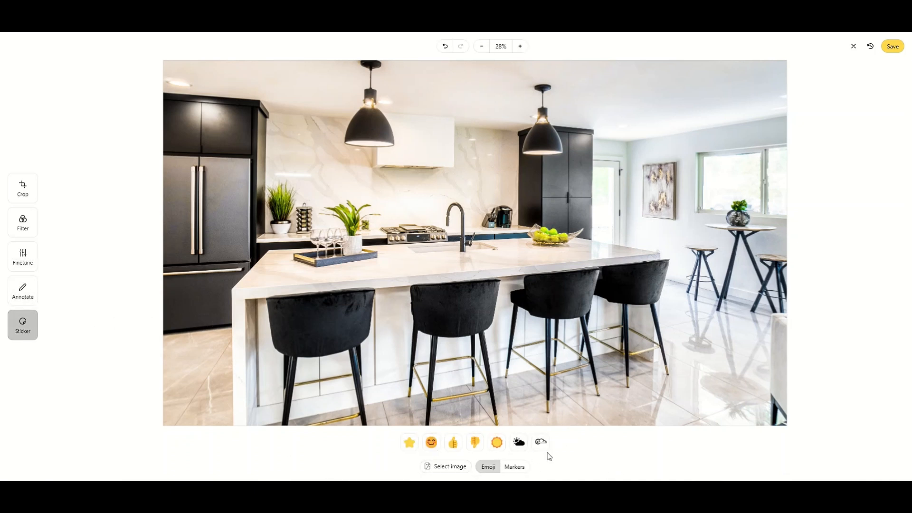
pyautogui.click(18, 195)
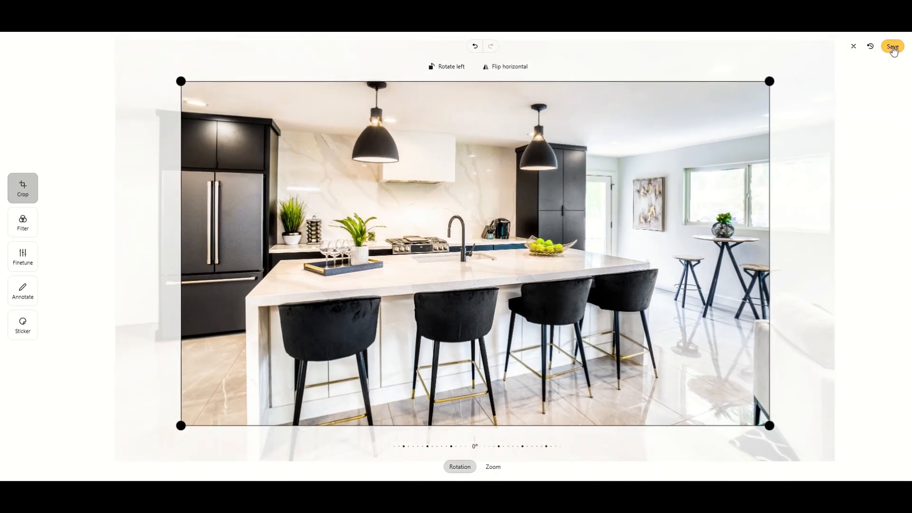
pyautogui.click(892, 48)
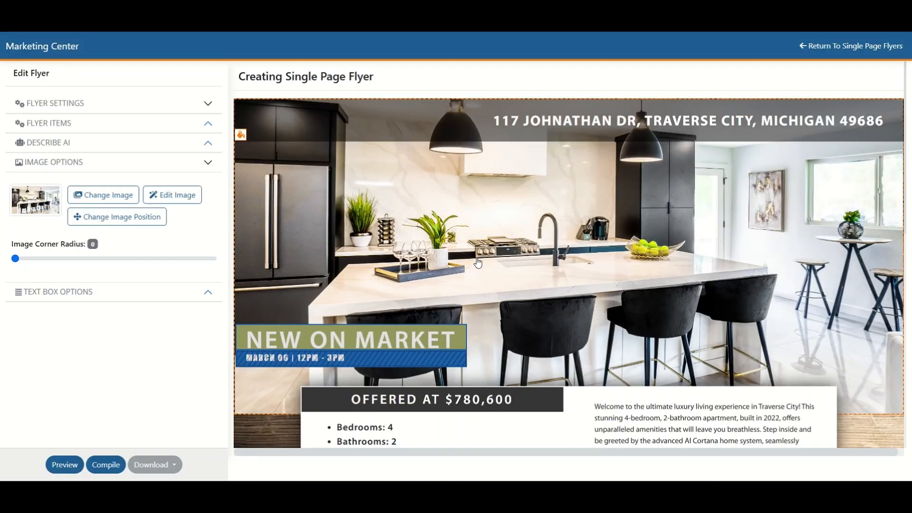
# Step: Switch off the flyer's Status Banner, Address and Description items, and switch Description and Address back on
pyautogui.scroll(-10, 477, 261)
pyautogui.scroll(-1, 477, 263)
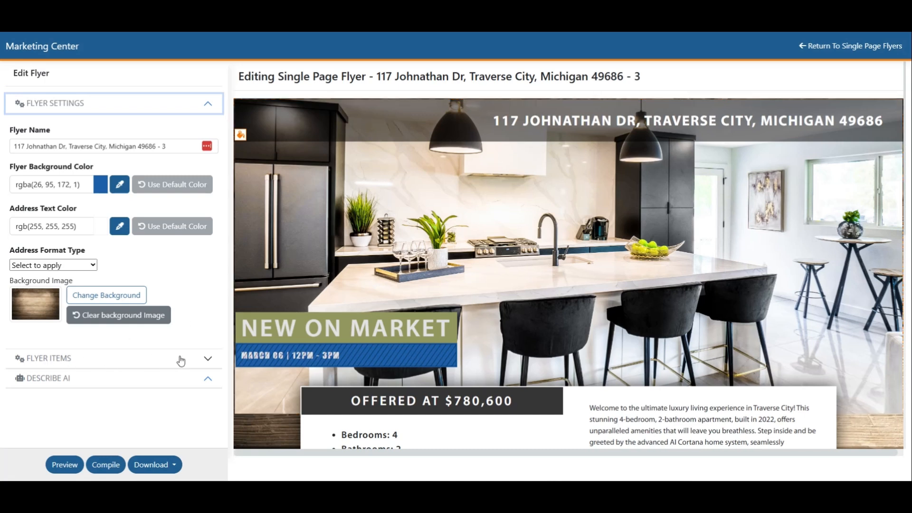
pyautogui.click(207, 359)
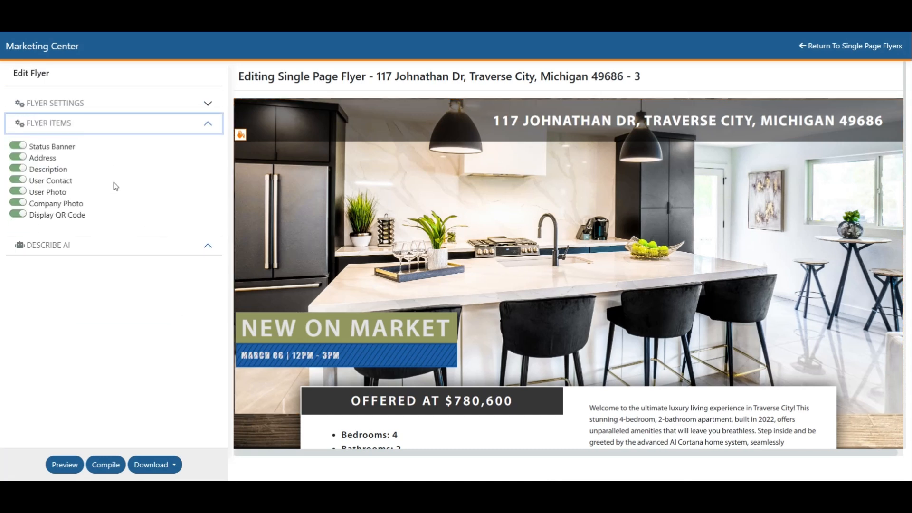
pyautogui.click(19, 148)
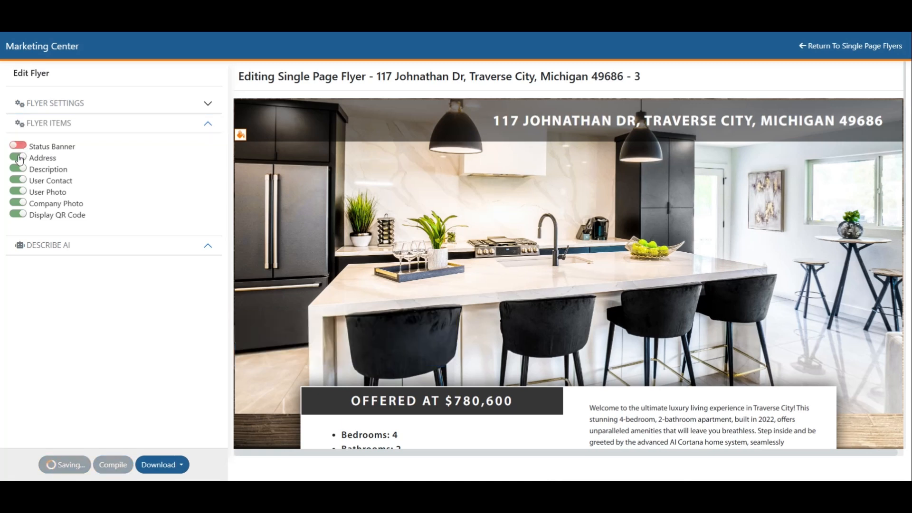
pyautogui.click(19, 159)
pyautogui.click(19, 169)
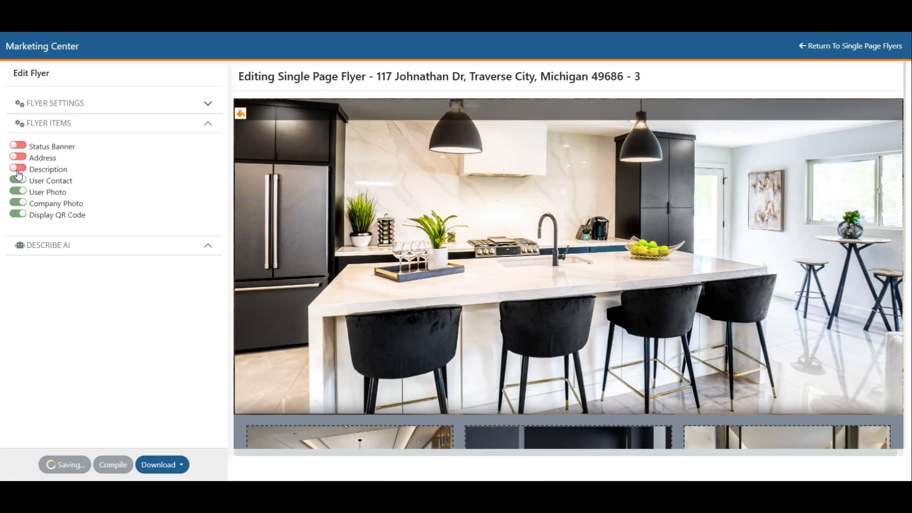
pyautogui.click(19, 170)
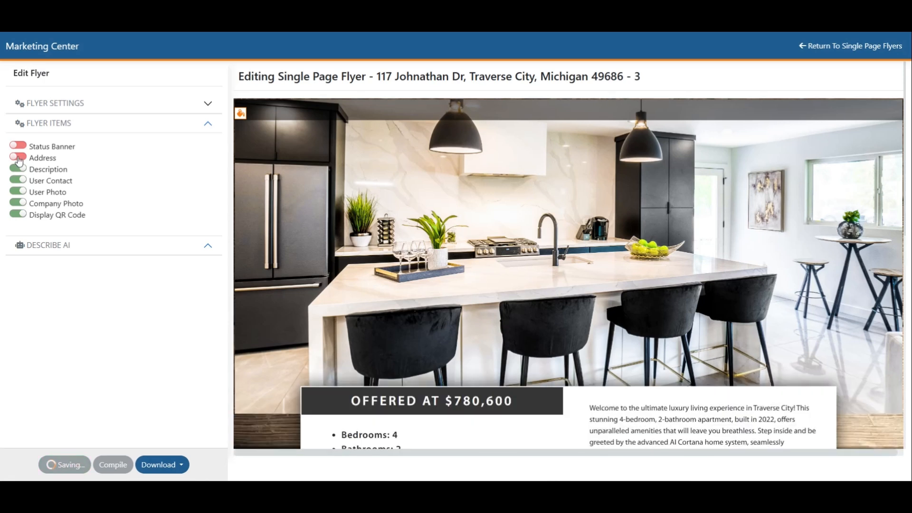
pyautogui.click(19, 157)
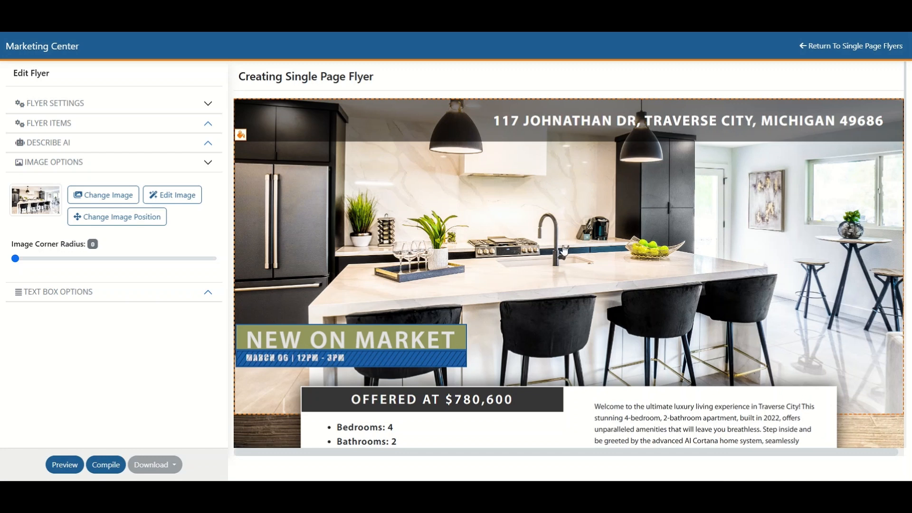
# Step: Preview the whole flyer from header to agent footer, close the preview and compile the flyer
pyautogui.click(74, 463)
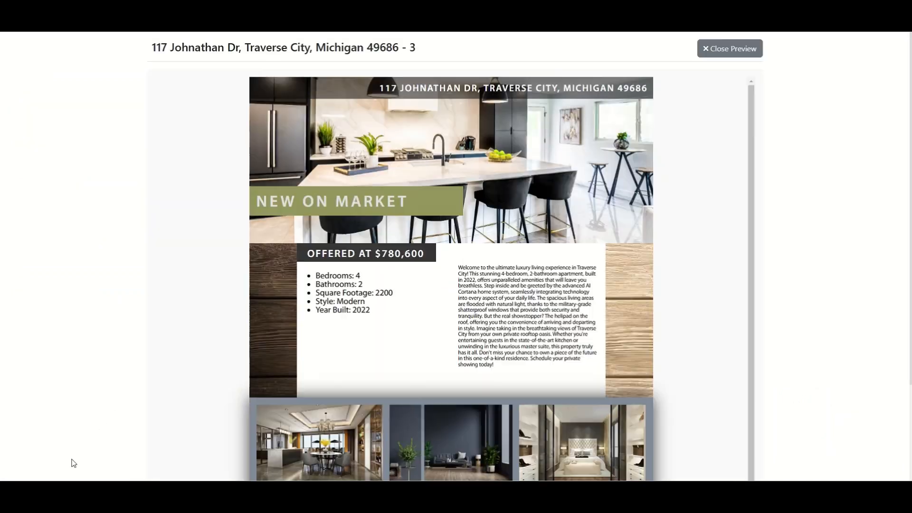
pyautogui.scroll(-3, 74, 463)
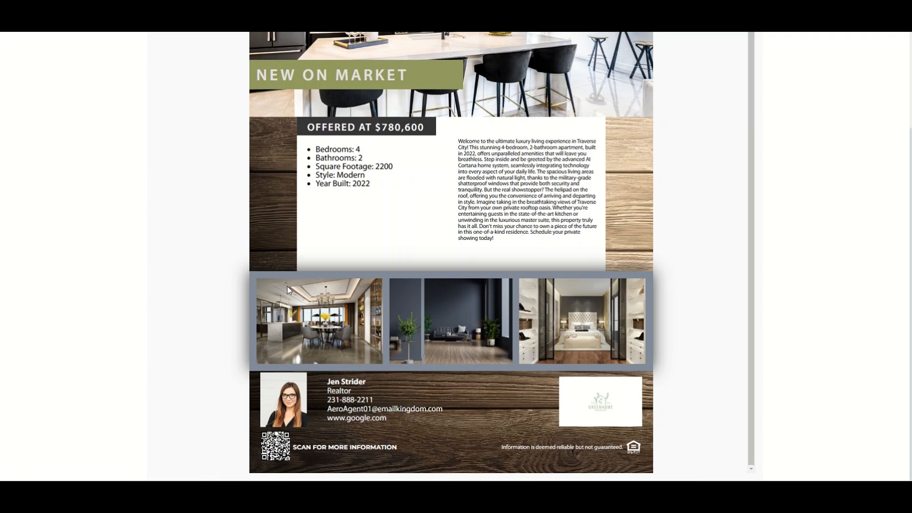
pyautogui.scroll(3, 286, 286)
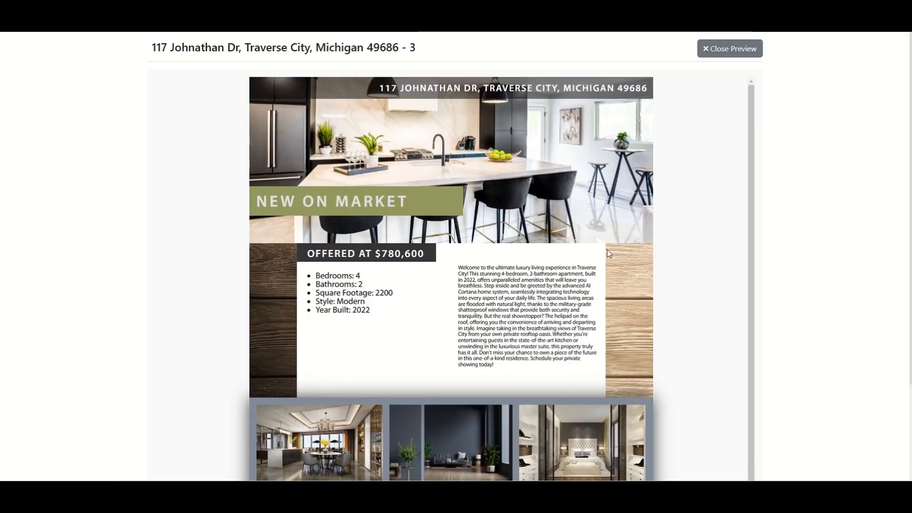
pyautogui.click(740, 51)
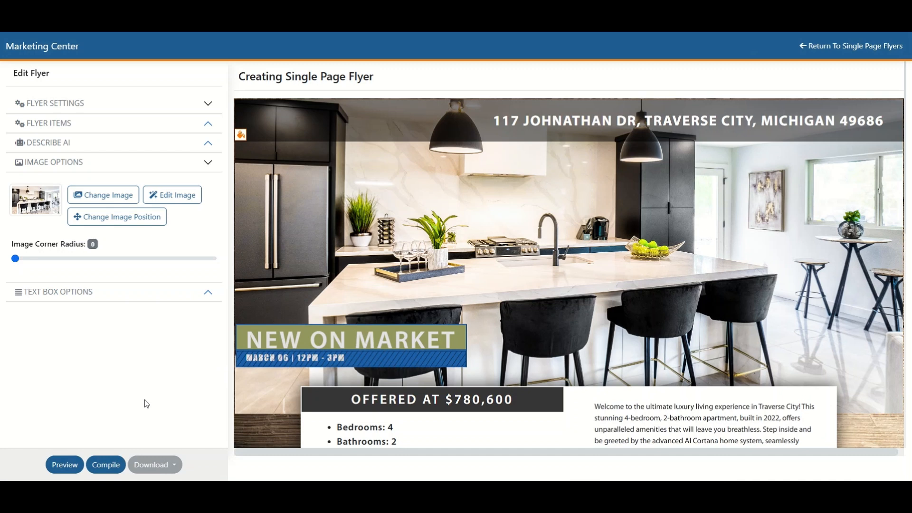
pyautogui.click(109, 465)
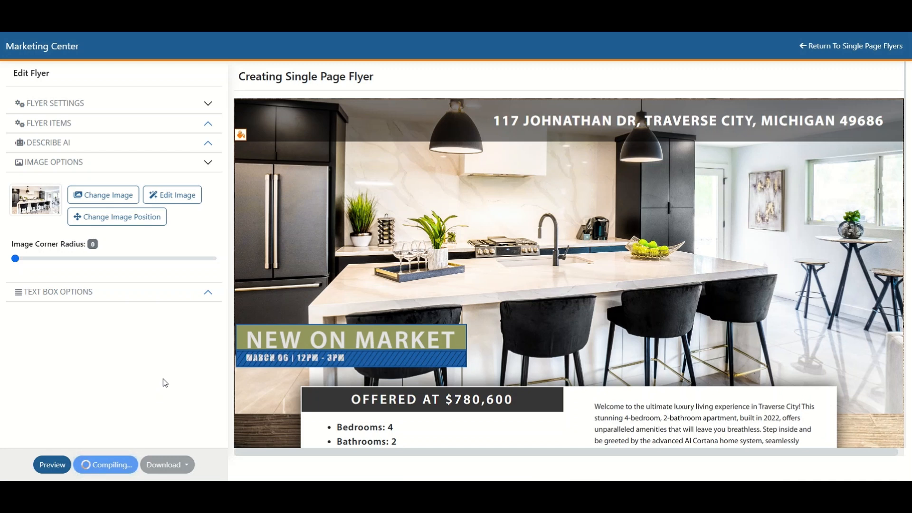
# Step: Go from the flyer editor to the social media cards, browse the card templates and create a new card from #SC-07
pyautogui.click(858, 48)
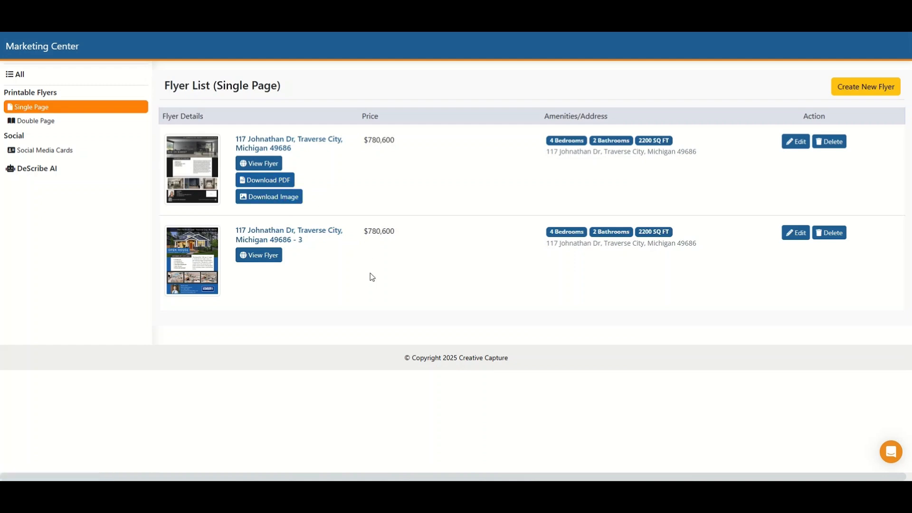
pyautogui.click(47, 154)
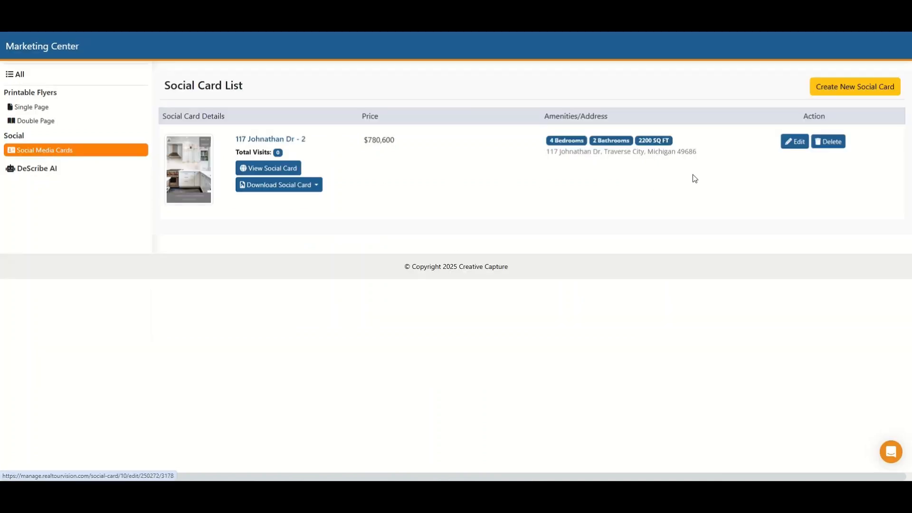
pyautogui.click(843, 90)
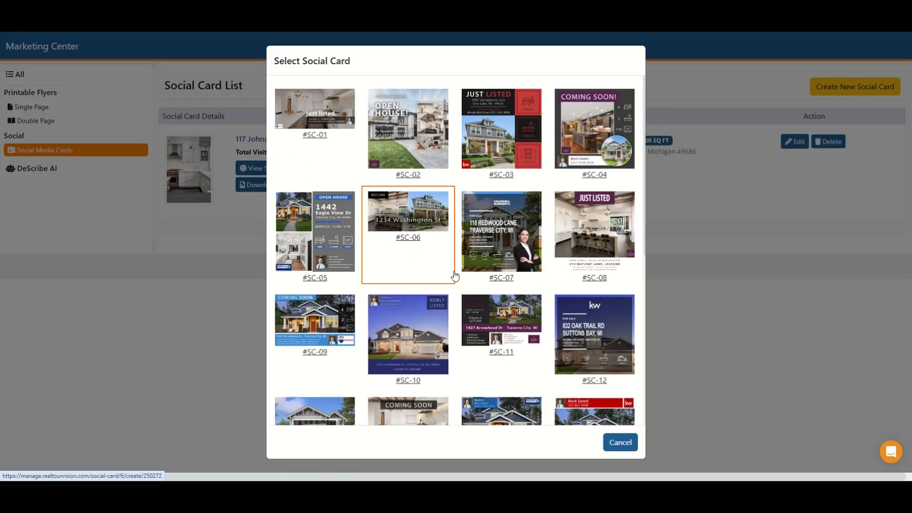
pyautogui.scroll(-2, 455, 276)
pyautogui.scroll(-2, 455, 275)
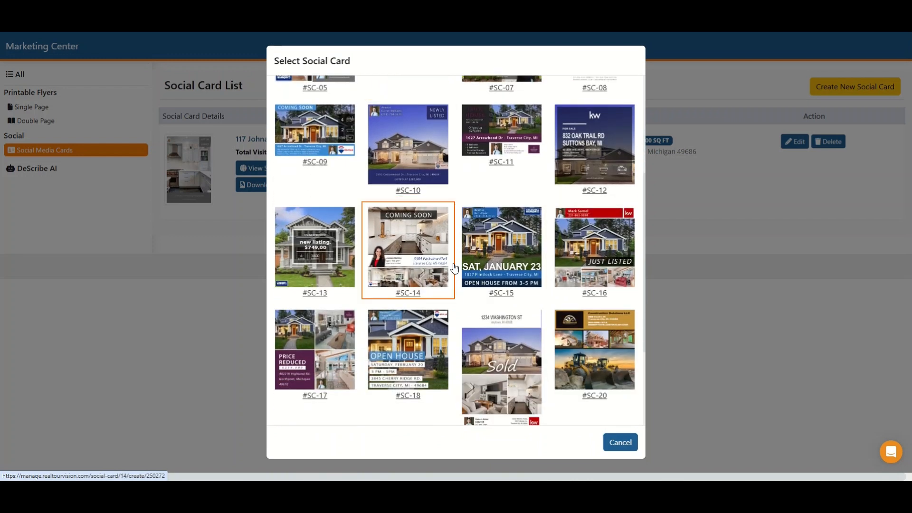
pyautogui.scroll(-1, 455, 275)
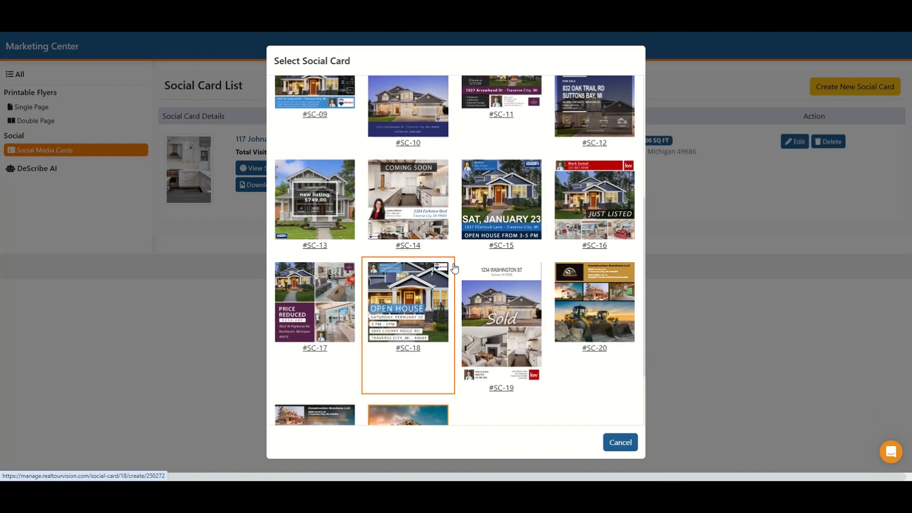
pyautogui.scroll(-2, 456, 268)
pyautogui.scroll(1, 458, 270)
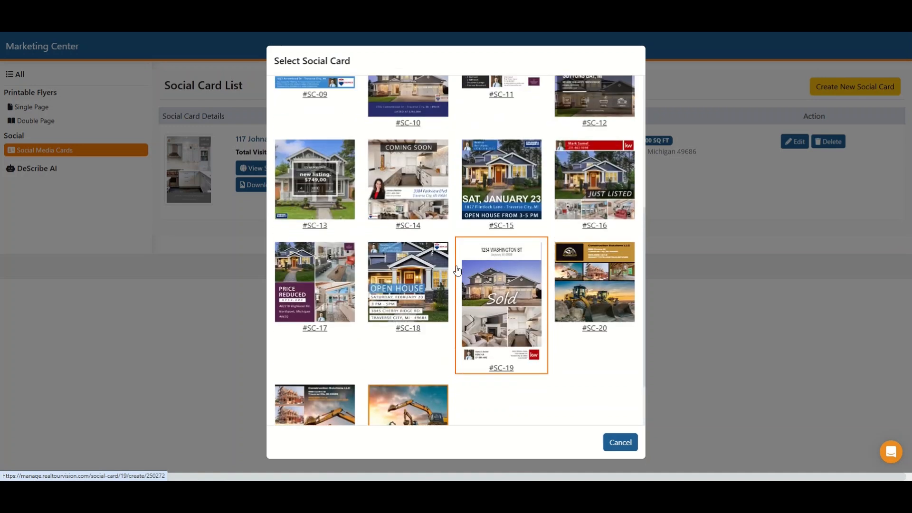
pyautogui.scroll(5, 457, 271)
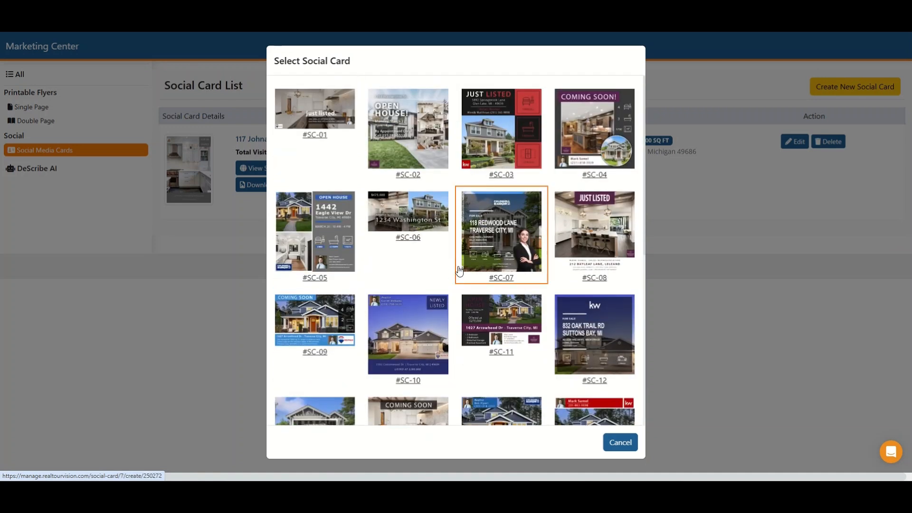
pyautogui.click(505, 233)
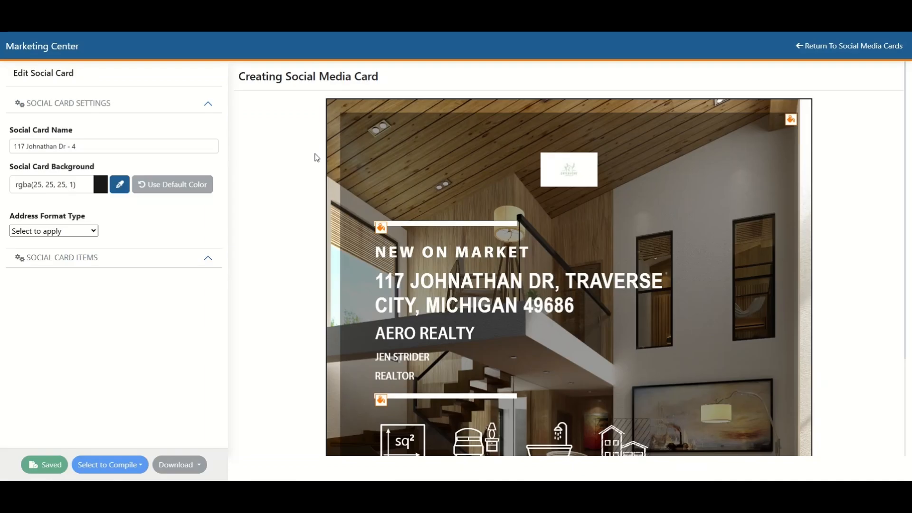
# Step: Replace the social card's background photo with the bedroom image AdobeStock_238979759 from the project media
pyautogui.click(335, 158)
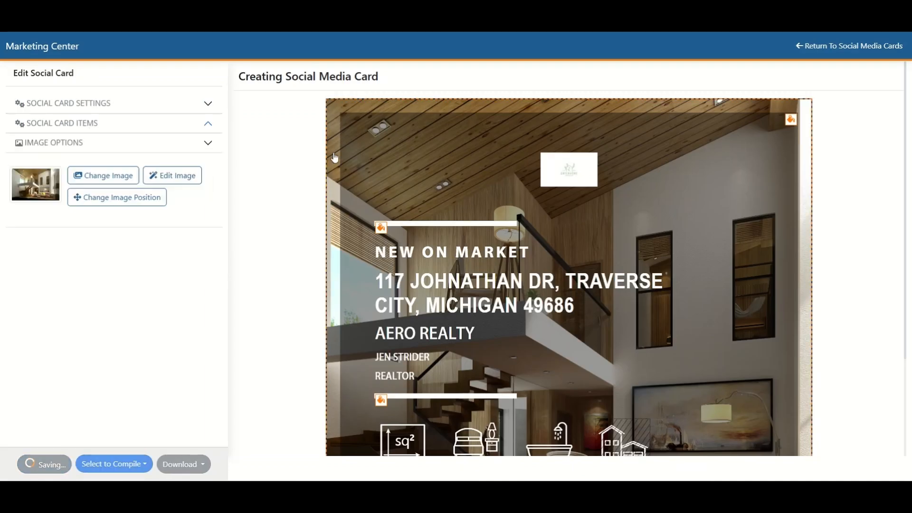
pyautogui.click(102, 179)
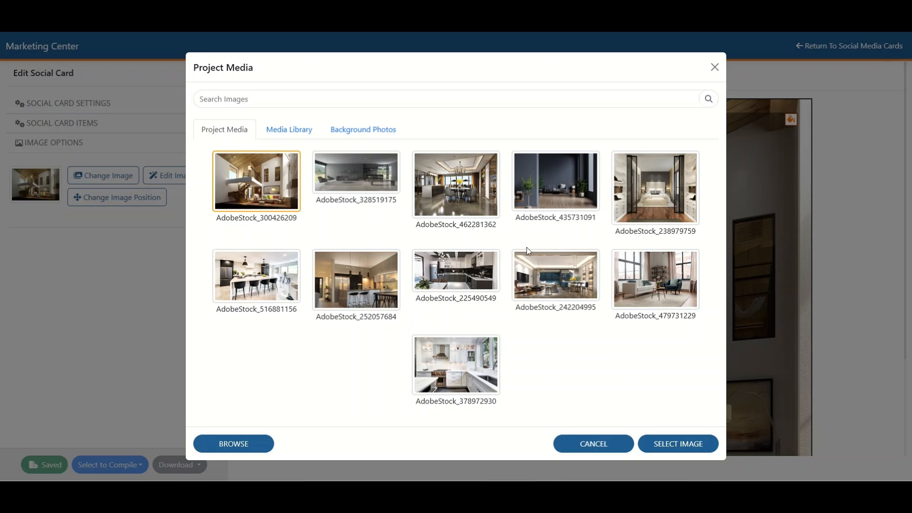
pyautogui.click(655, 189)
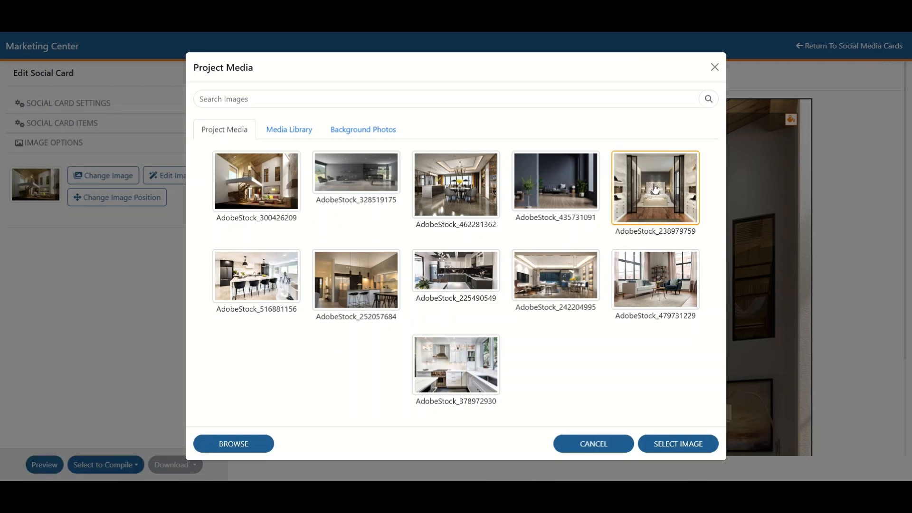
pyautogui.click(689, 446)
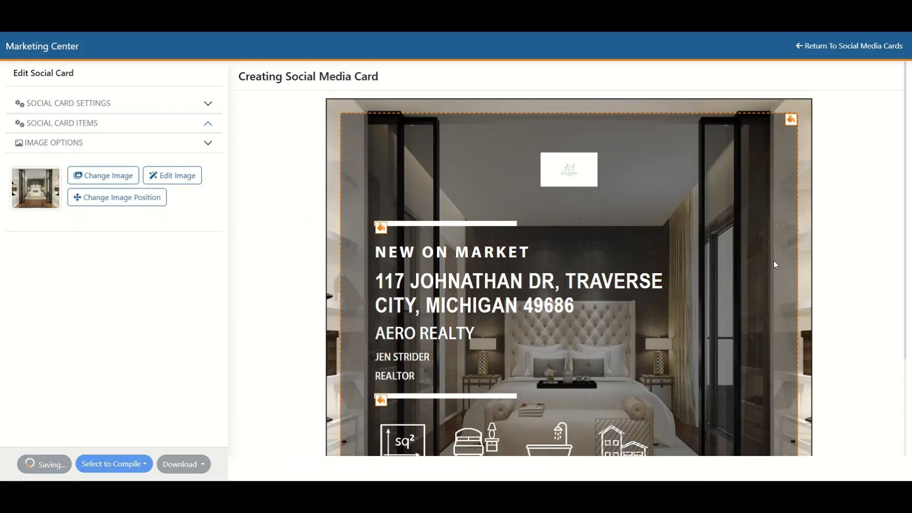
# Step: Examine the editing options of the card's headline, address, brokerage, agent name and title text, and the square footage, bed and bath blocks
pyautogui.scroll(-3, 840, 228)
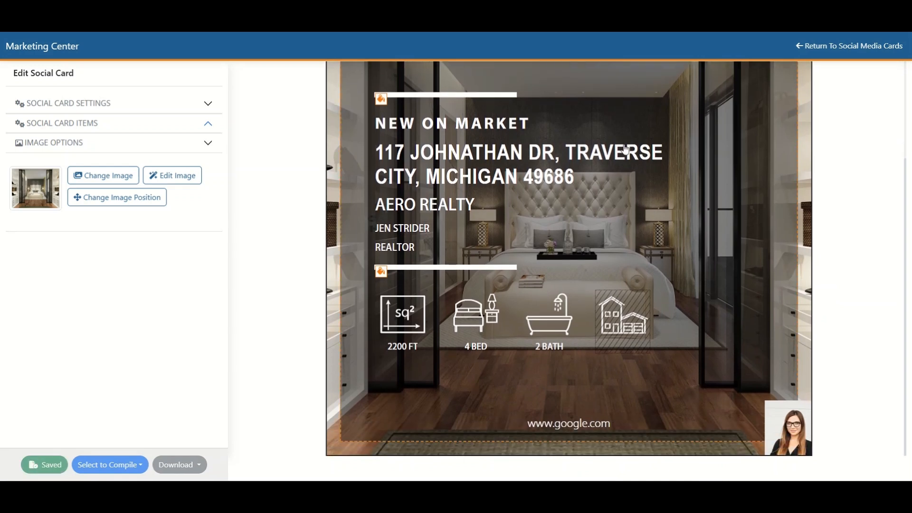
pyautogui.click(433, 135)
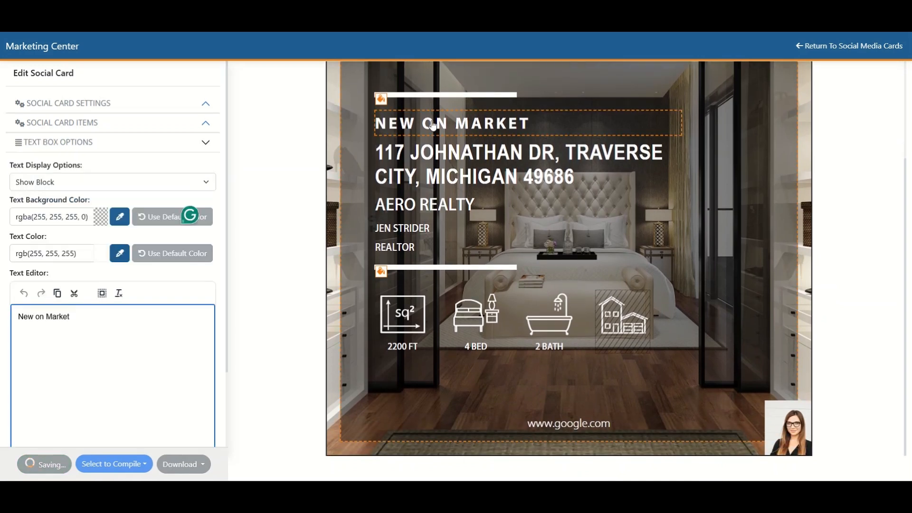
pyautogui.click(451, 164)
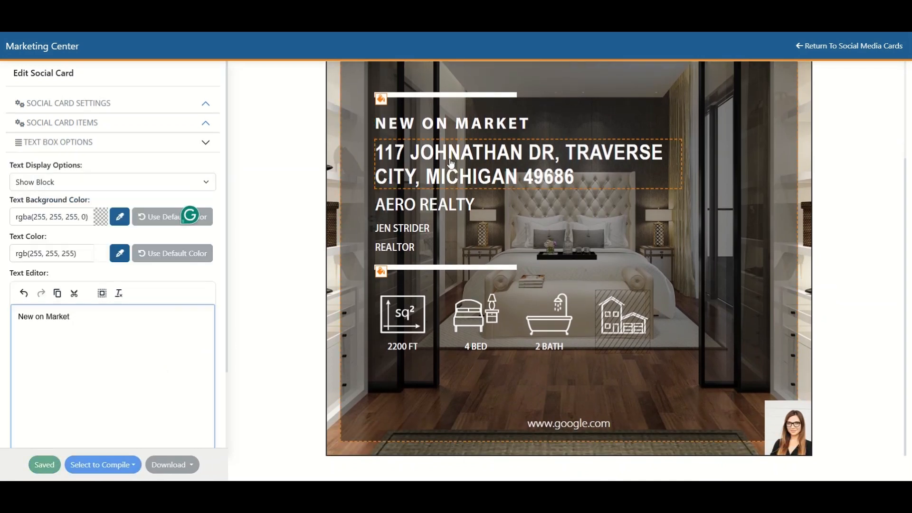
pyautogui.click(413, 213)
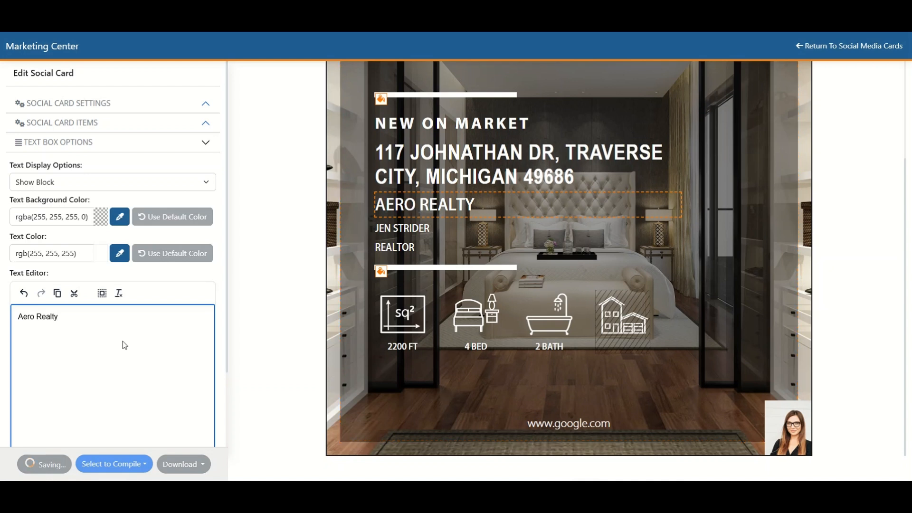
pyautogui.click(439, 236)
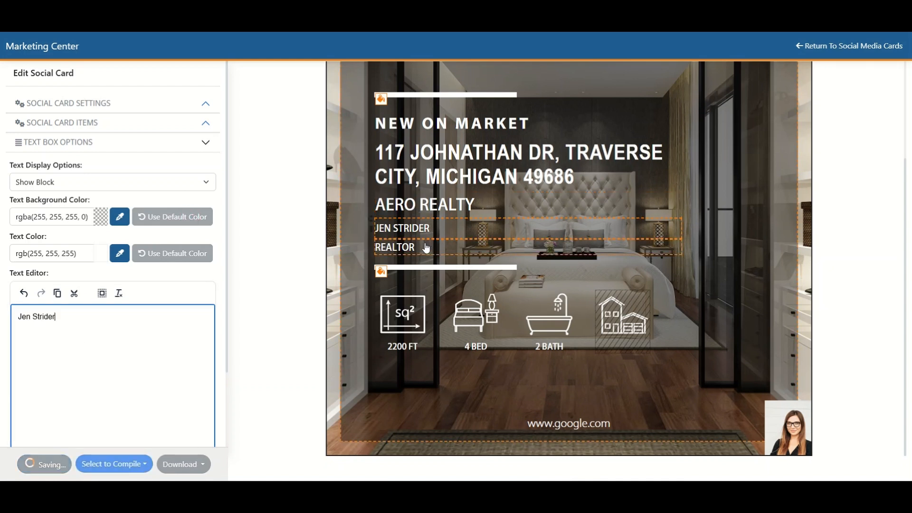
pyautogui.click(426, 248)
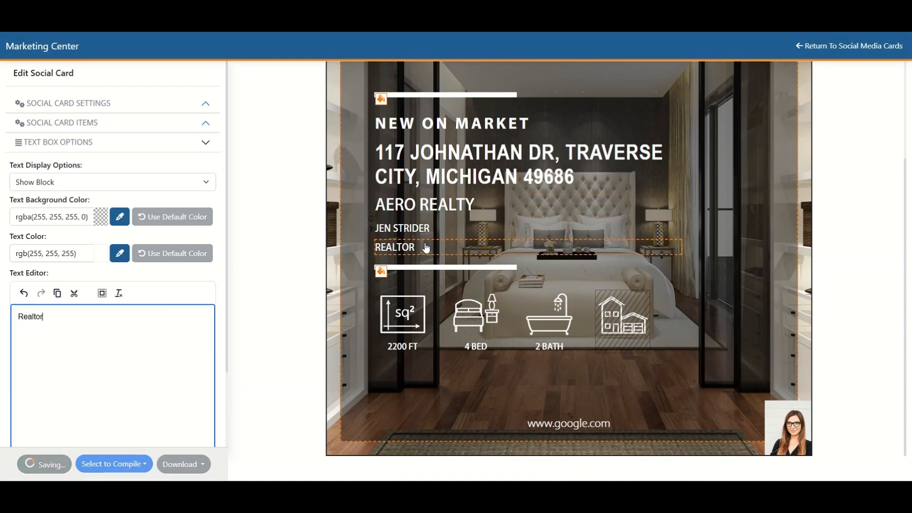
pyautogui.click(404, 332)
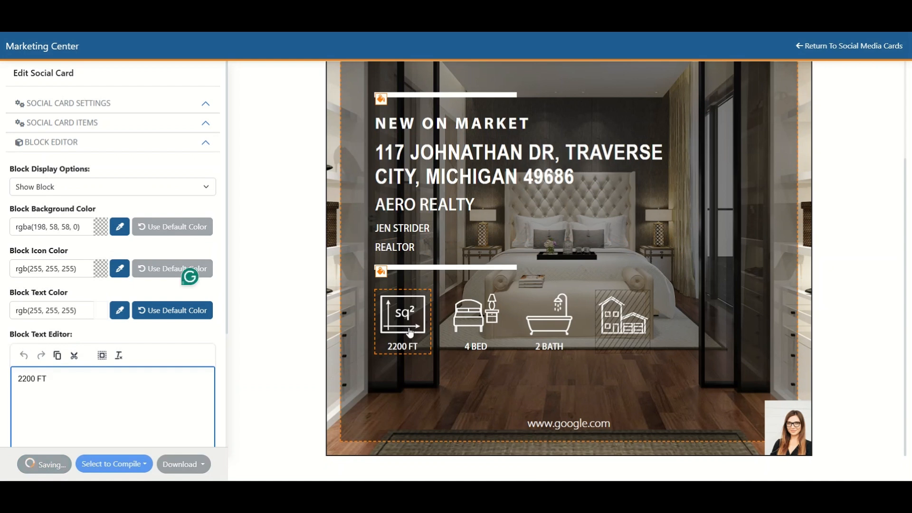
pyautogui.click(476, 331)
pyautogui.click(545, 325)
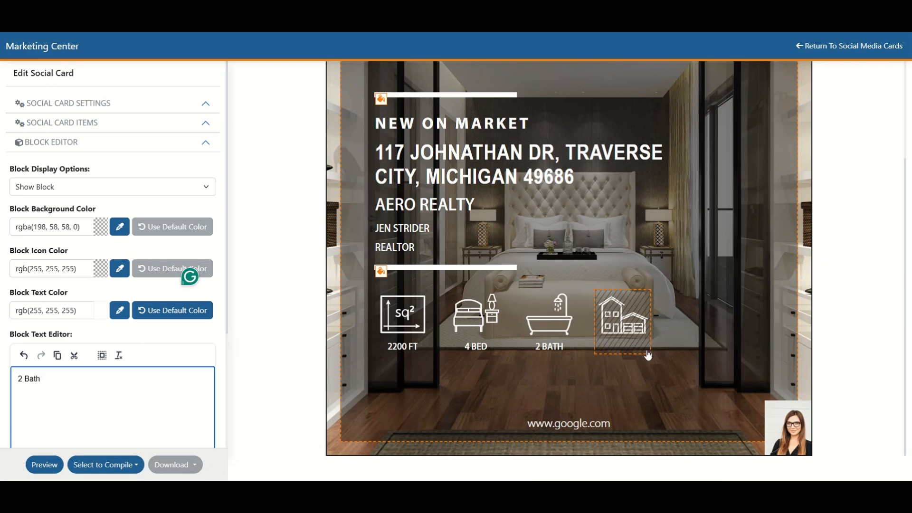
# Step: Set the card's house icon block to Show Block, and switch it back to Hide Block
pyautogui.click(626, 321)
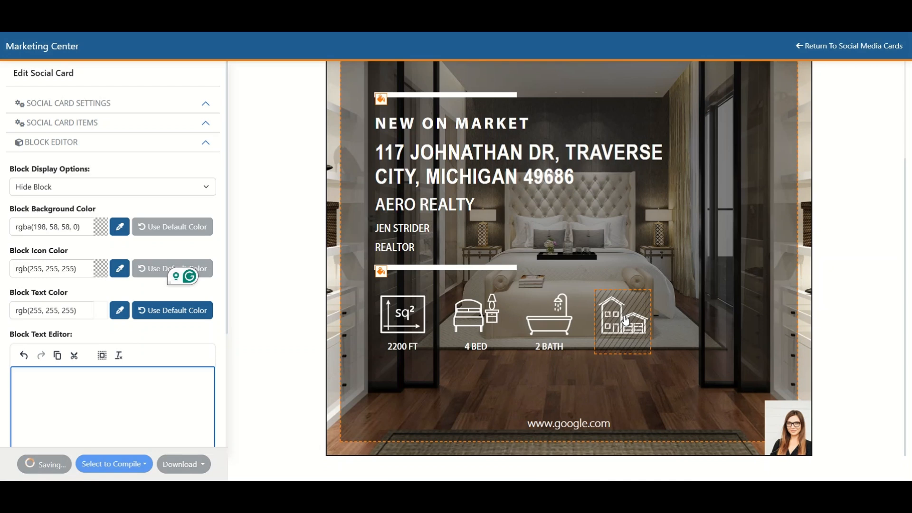
pyautogui.click(205, 186)
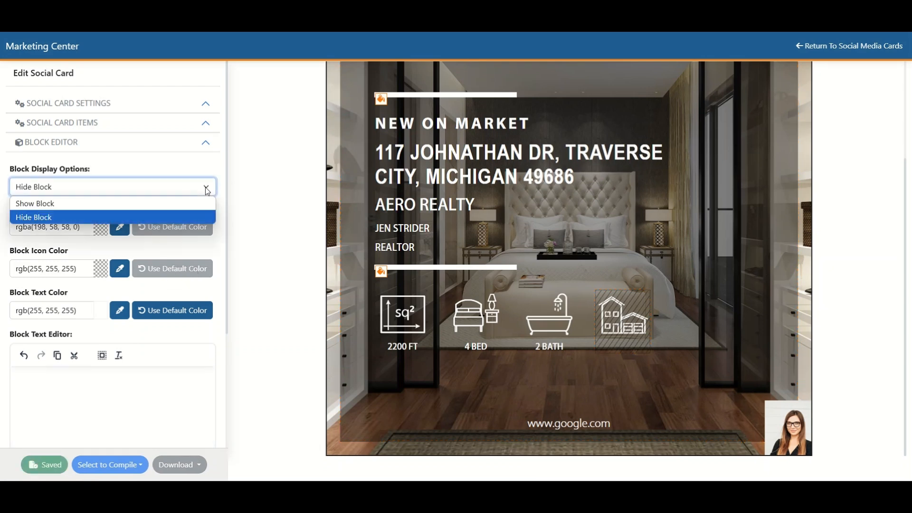
pyautogui.click(77, 202)
pyautogui.click(52, 388)
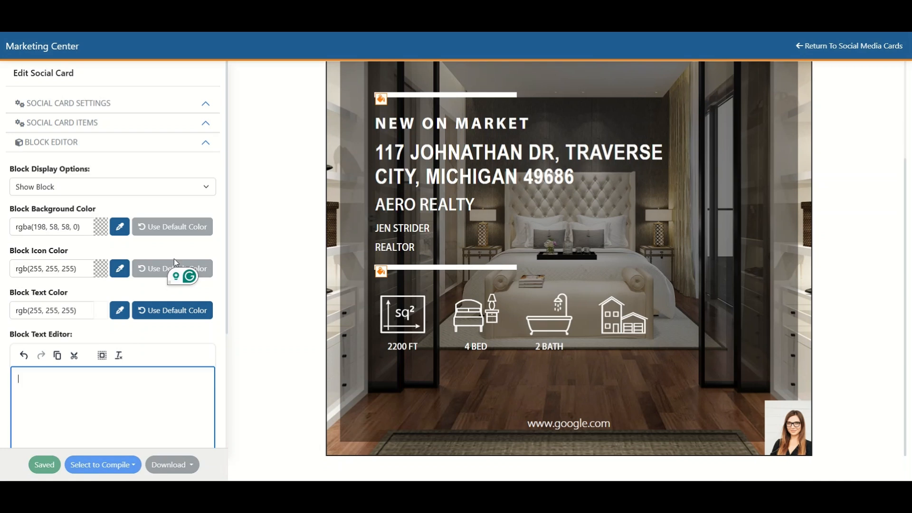
pyautogui.click(106, 188)
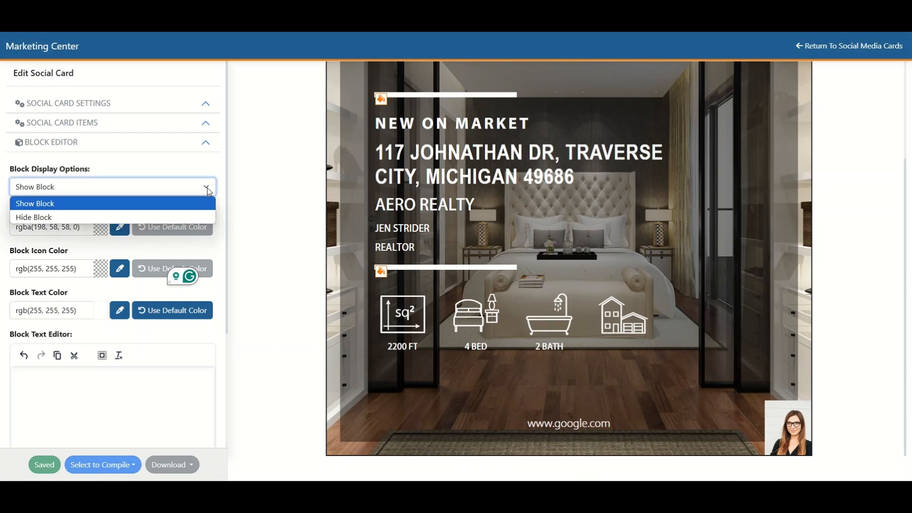
pyautogui.click(105, 216)
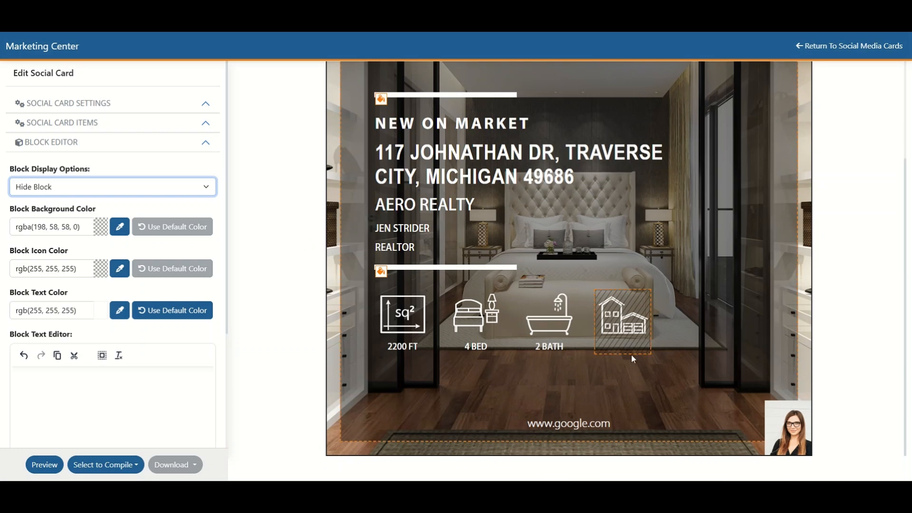
# Step: Make the agent profile photo transparent and enlarge it to 120 x 140 px with the aspect ratio locked
pyautogui.click(795, 432)
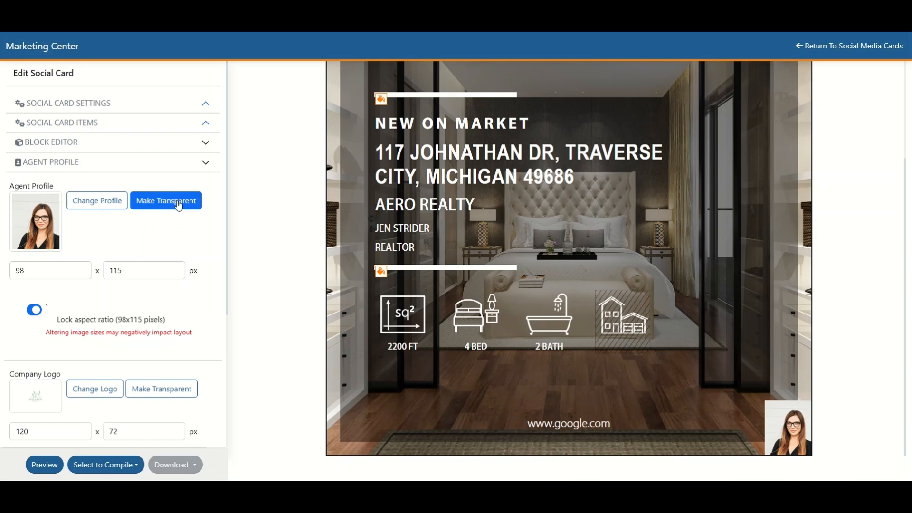
pyautogui.click(178, 206)
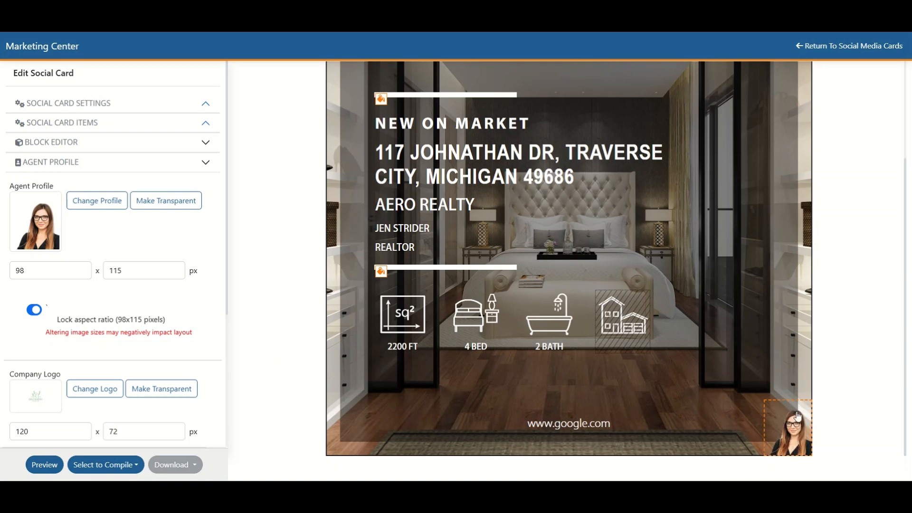
pyautogui.click(10, 274)
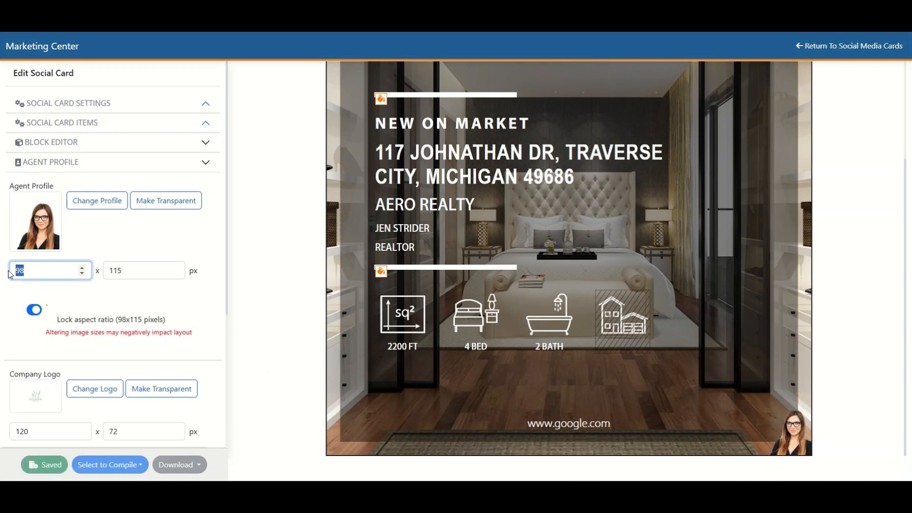
pyautogui.write('120')
pyautogui.click(143, 271)
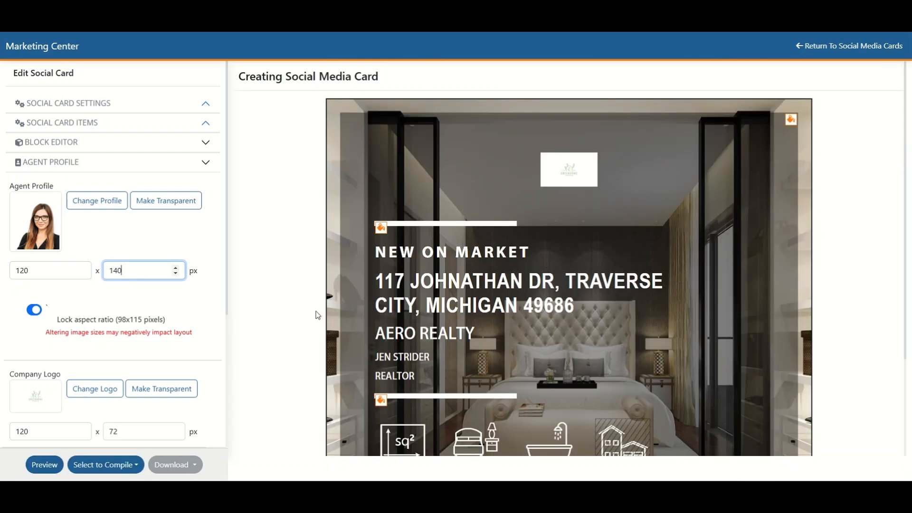
pyautogui.scroll(-3, 317, 316)
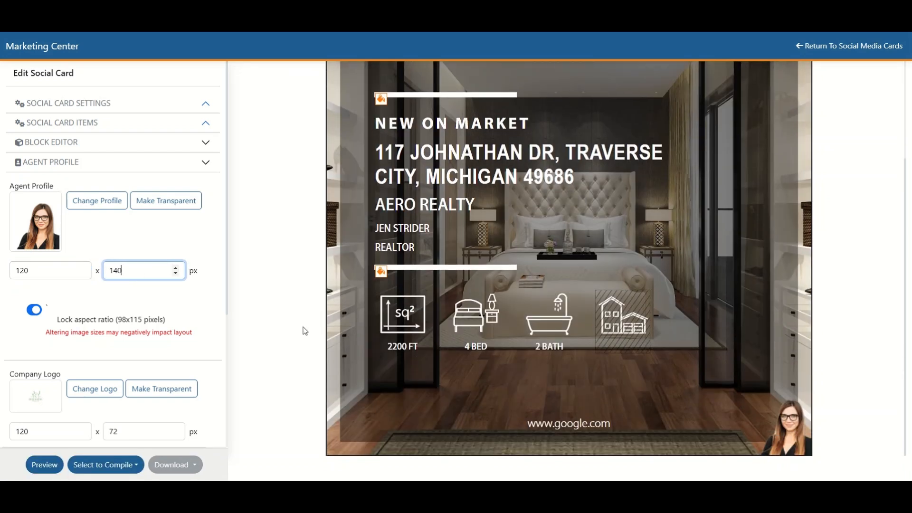
# Step: Preview the social card in the Facebook Post (1080 X 1080) and Stories (1080 X 1920) sizes, and close the preview
pyautogui.click(45, 465)
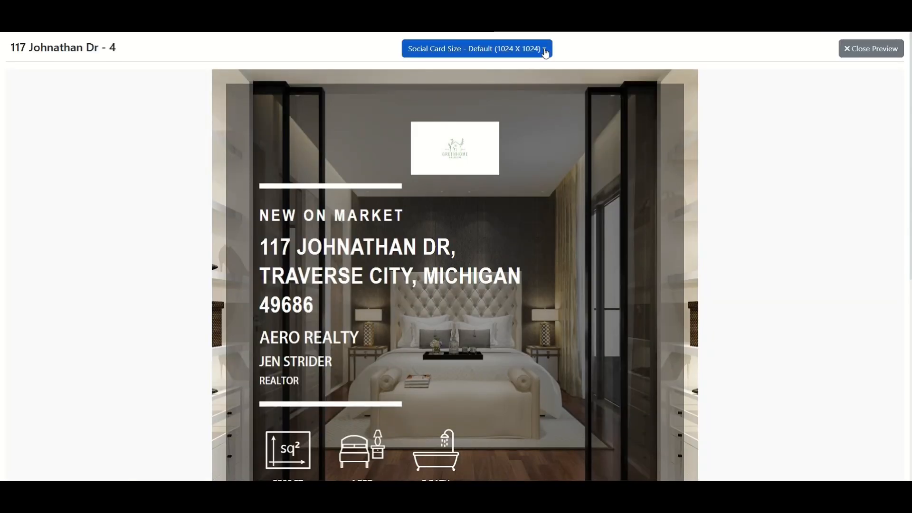
pyautogui.click(545, 52)
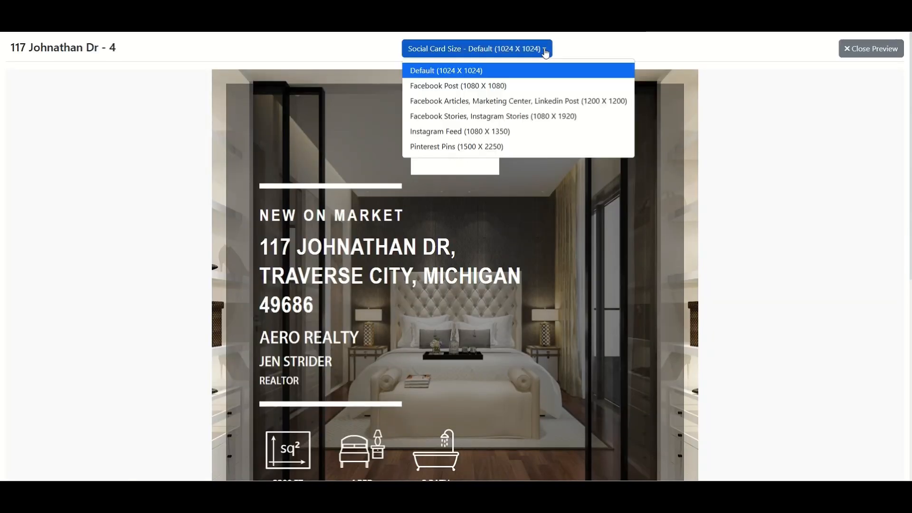
pyautogui.click(502, 86)
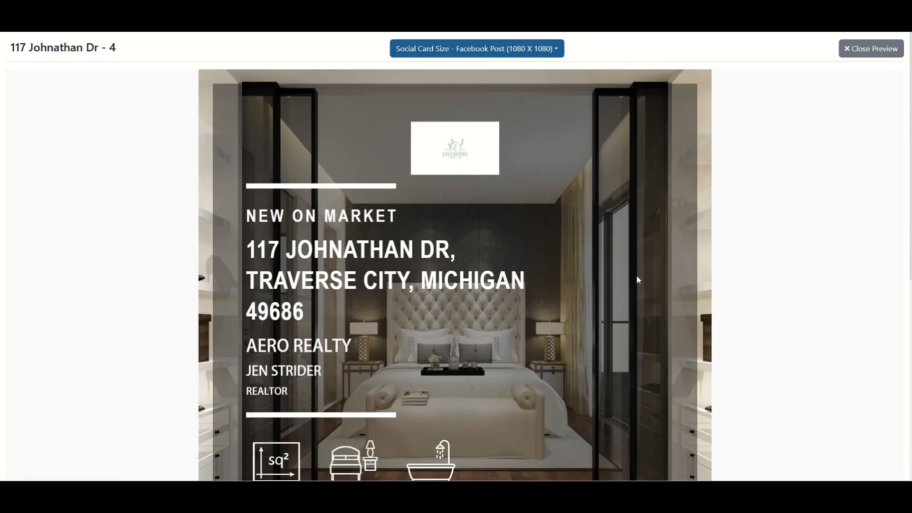
pyautogui.scroll(-5, 637, 279)
pyautogui.scroll(3, 637, 279)
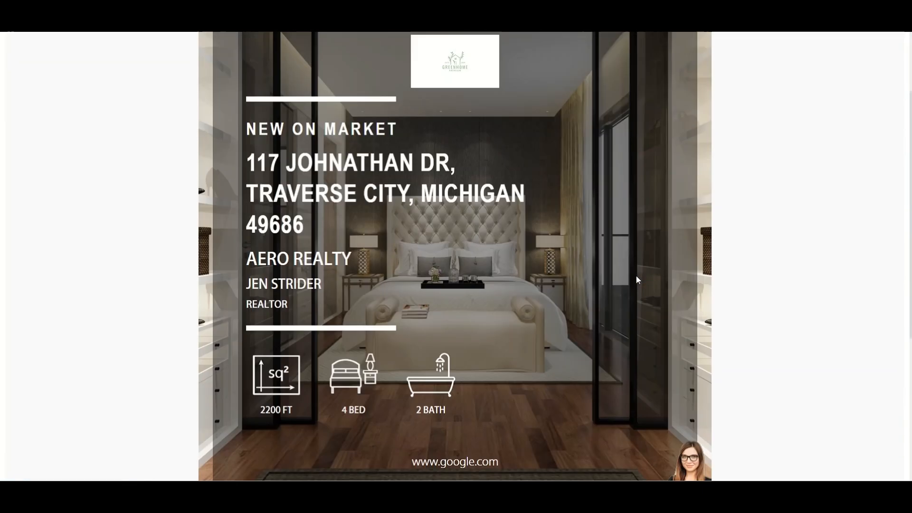
pyautogui.scroll(2, 637, 279)
pyautogui.click(559, 54)
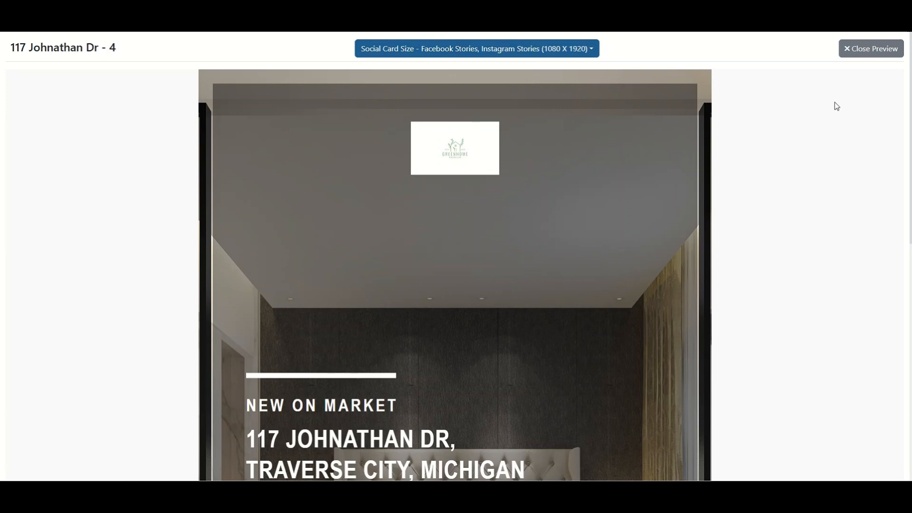
pyautogui.click(879, 49)
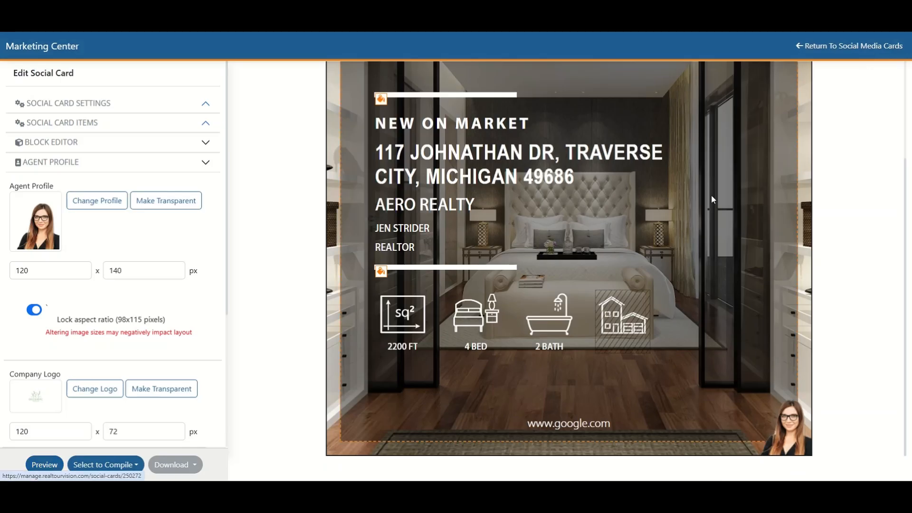
# Step: Compile the social card in all available sizes, from 1024 X 1024 to 1500 X 2250
pyautogui.click(138, 471)
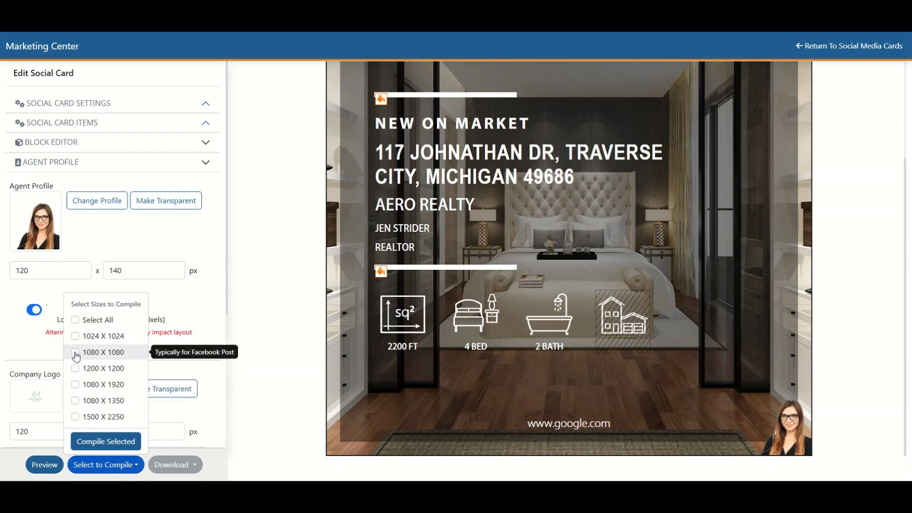
pyautogui.click(75, 320)
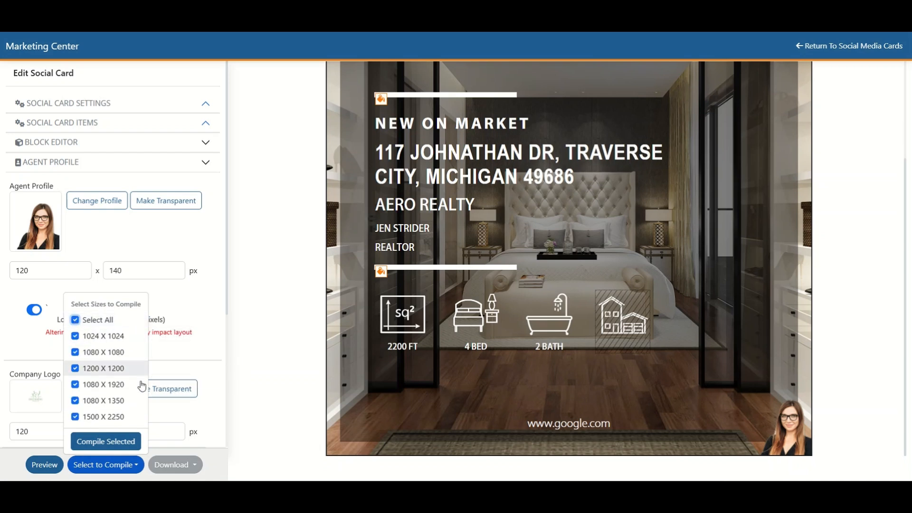
pyautogui.click(103, 443)
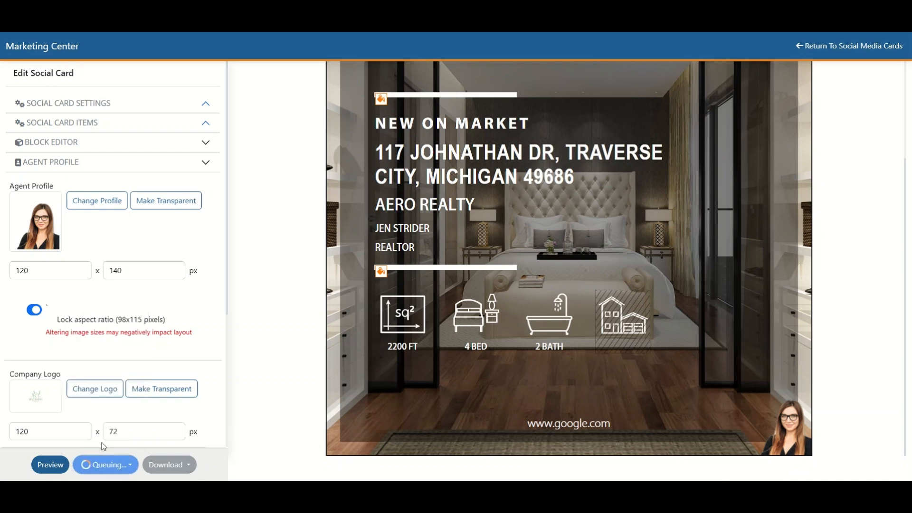
# Step: From the list of all marketing media, download the newly made single page flyer as a PDF and review the opened file
pyautogui.click(869, 46)
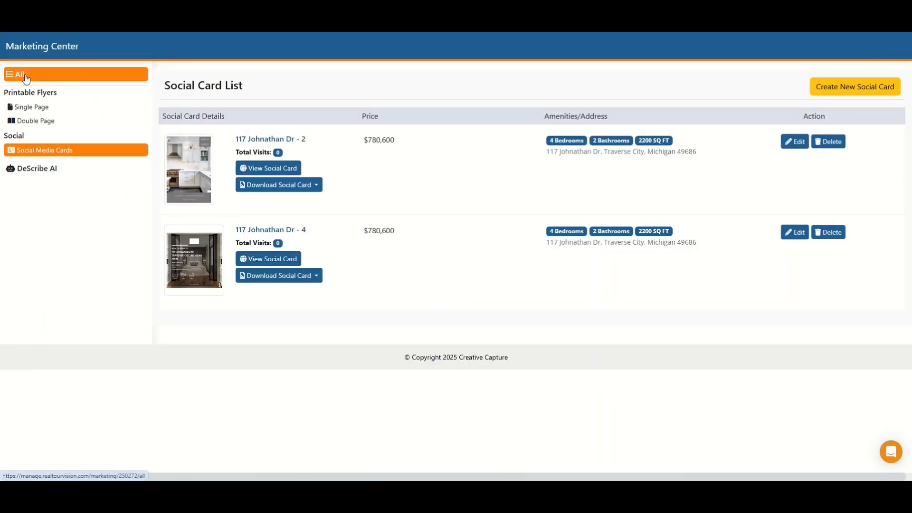
pyautogui.click(25, 76)
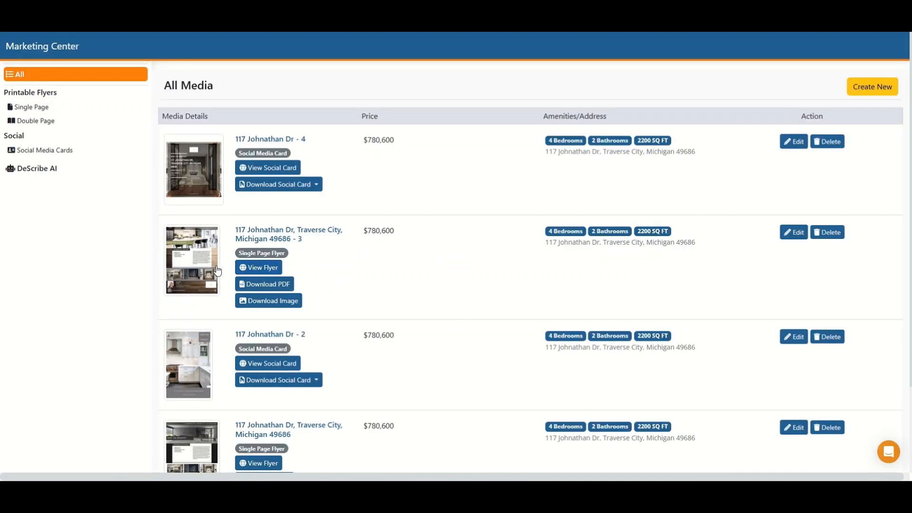
pyautogui.click(266, 285)
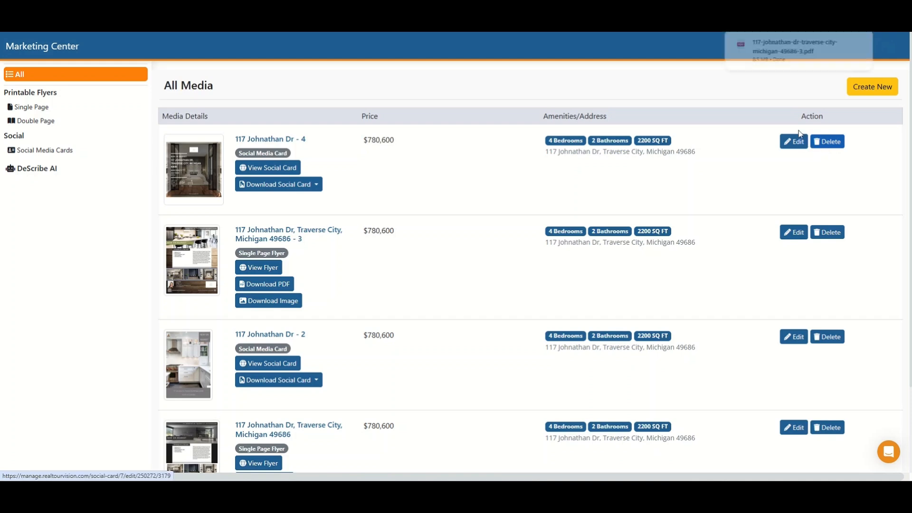
pyautogui.click(819, 46)
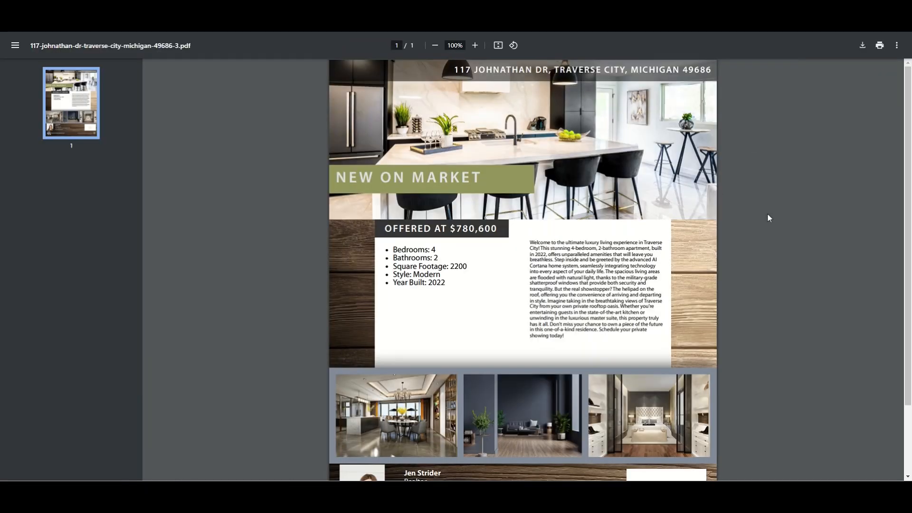
pyautogui.scroll(-2, 768, 217)
pyautogui.scroll(2, 768, 219)
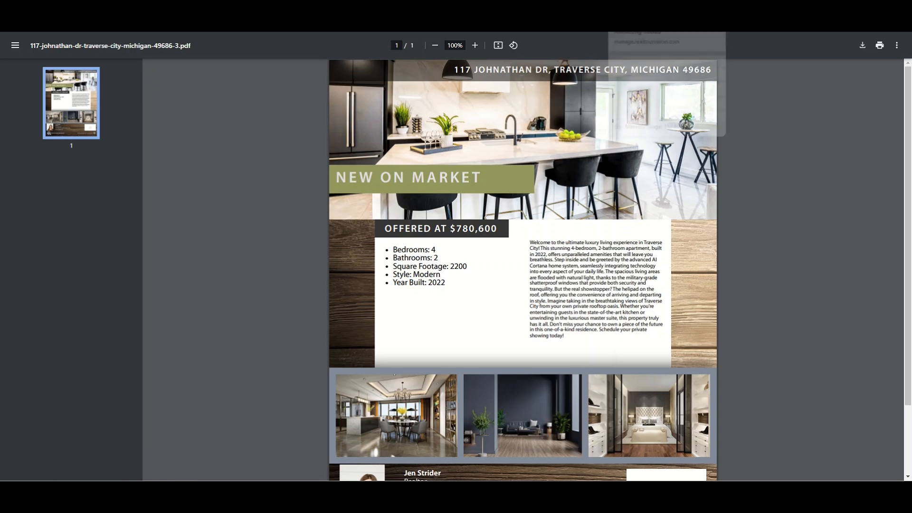
# Step: Back in the list of all media, download the newest social media card at 1024x1024, review the opened image and close it
pyautogui.click(638, 18)
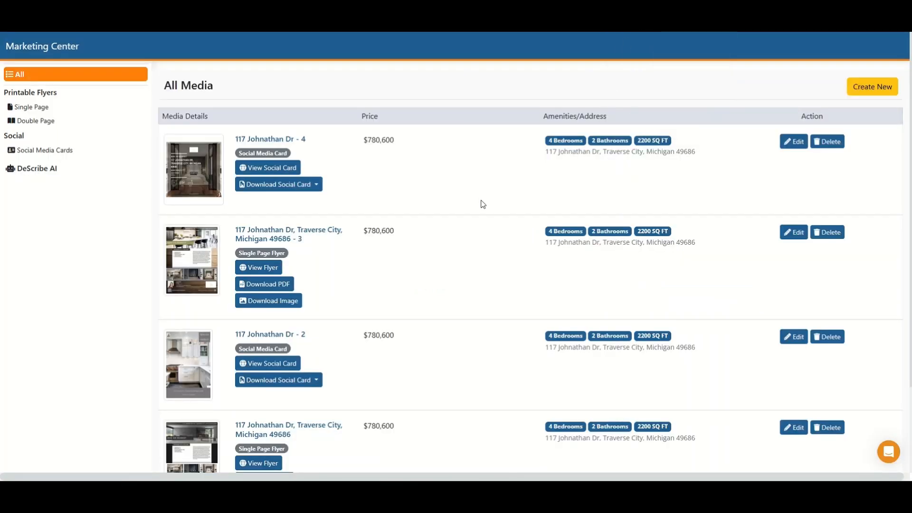
pyautogui.scroll(-3, 466, 228)
pyautogui.scroll(3, 467, 231)
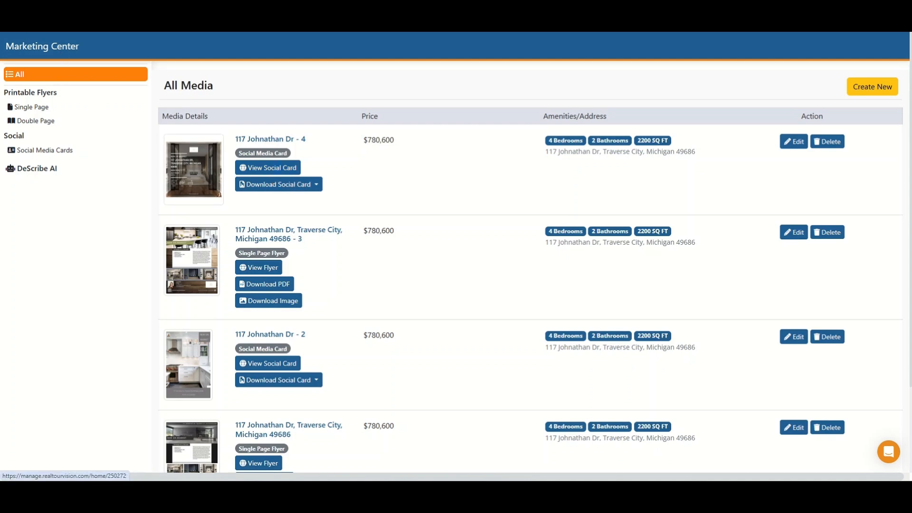
pyautogui.click(282, 186)
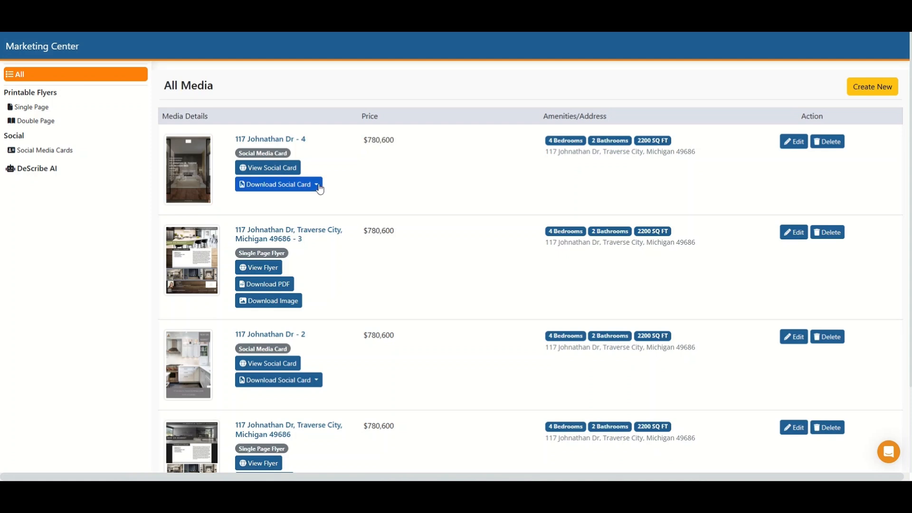
pyautogui.click(317, 185)
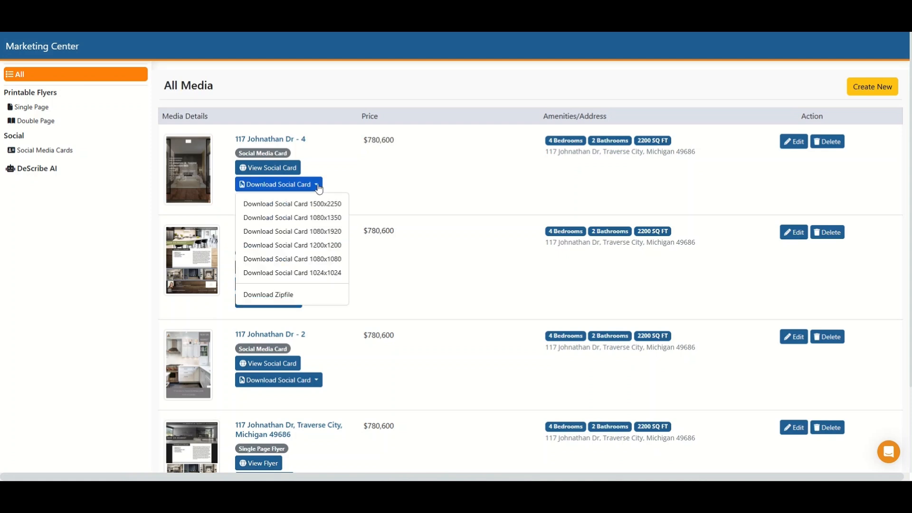
pyautogui.click(279, 273)
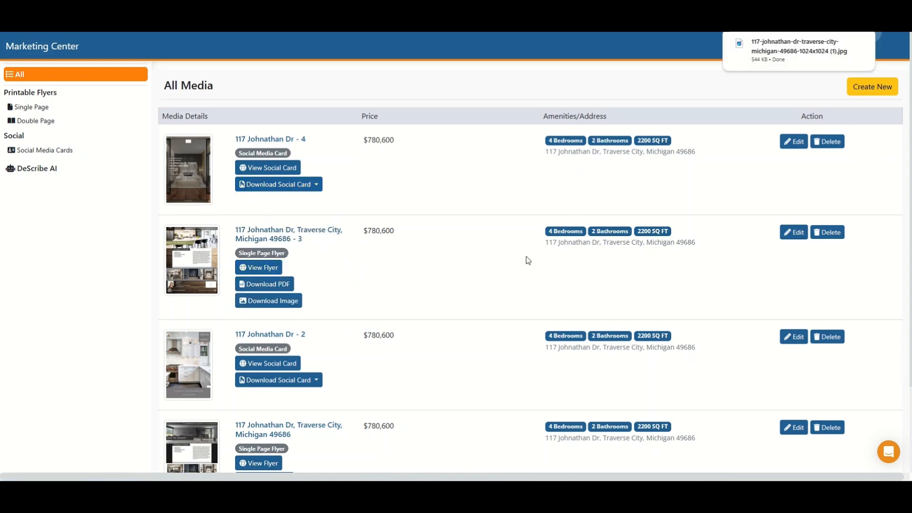
pyautogui.click(797, 50)
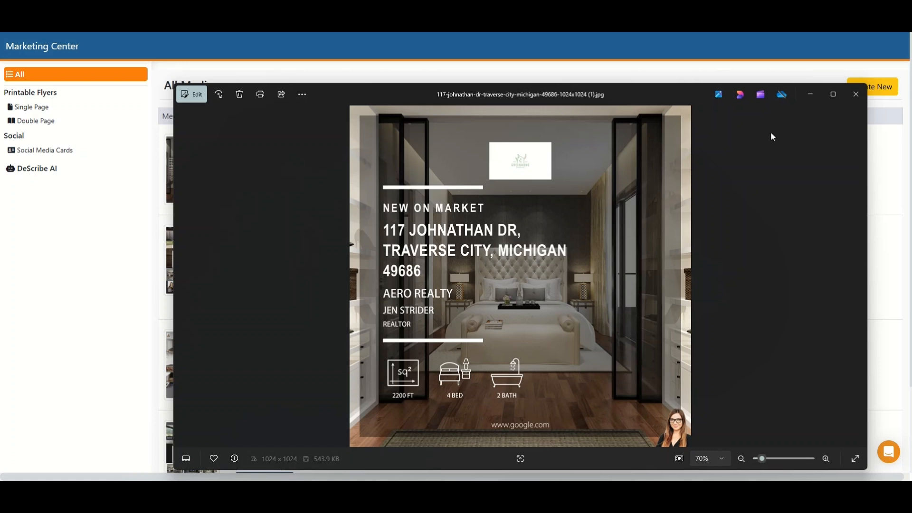
pyautogui.click(854, 95)
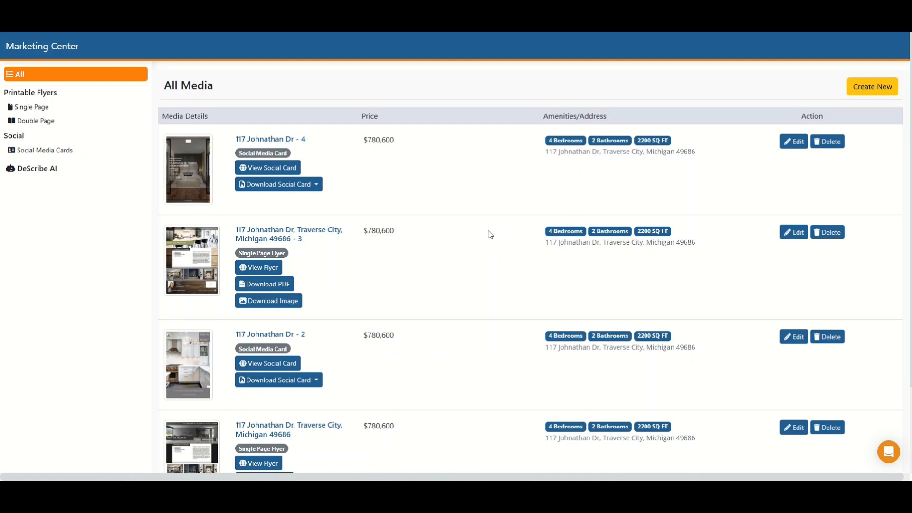
# Step: Return to the property's page and view the flyers and social media cards listed under its marketing media
pyautogui.scroll(-1, 475, 237)
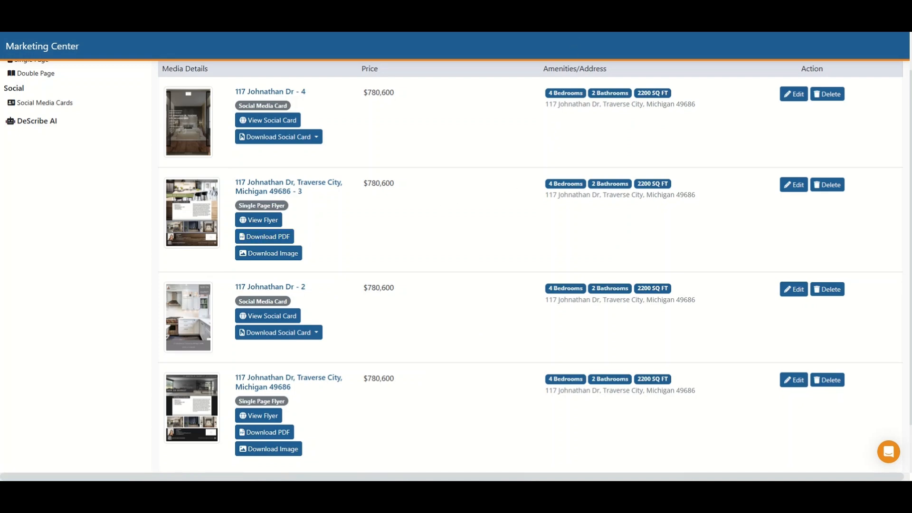
pyautogui.click(570, 8)
pyautogui.scroll(-2, 177, 216)
pyautogui.scroll(1, 279, 296)
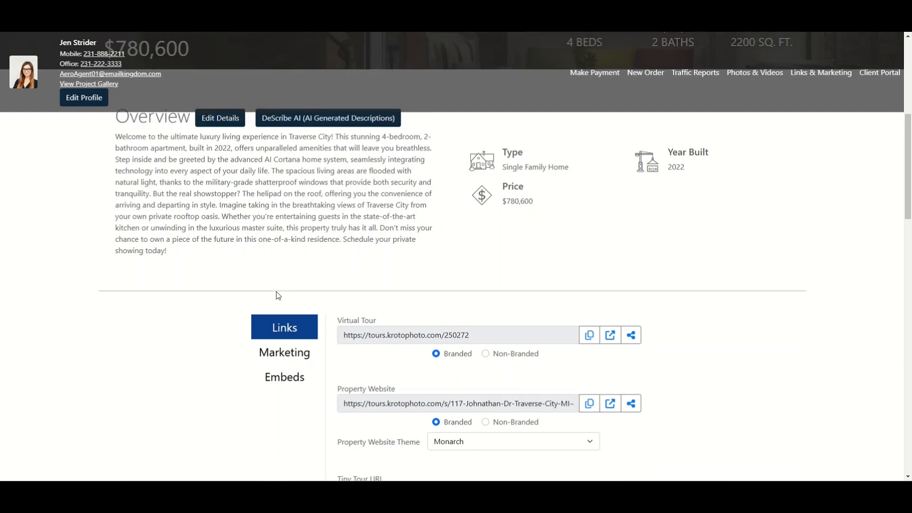
pyautogui.scroll(4, 278, 295)
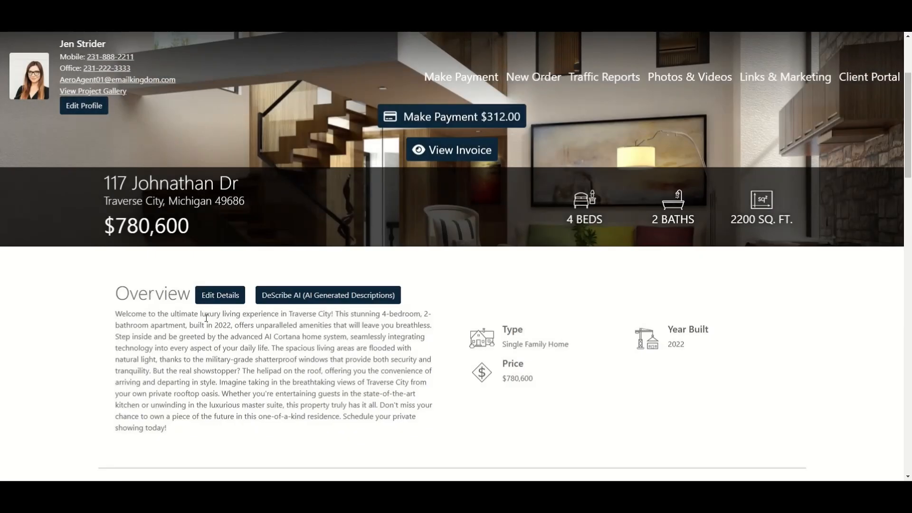
pyautogui.scroll(-5, 207, 322)
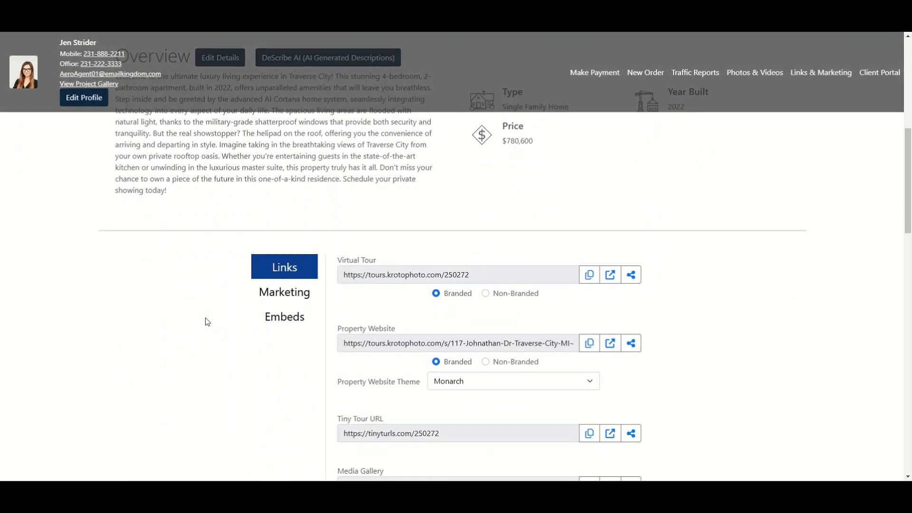
pyautogui.click(280, 298)
pyautogui.scroll(-7, 207, 288)
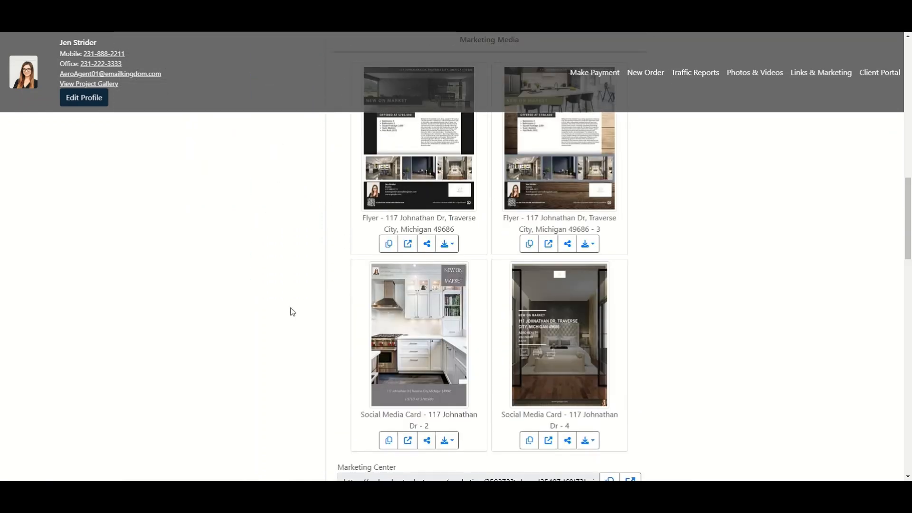